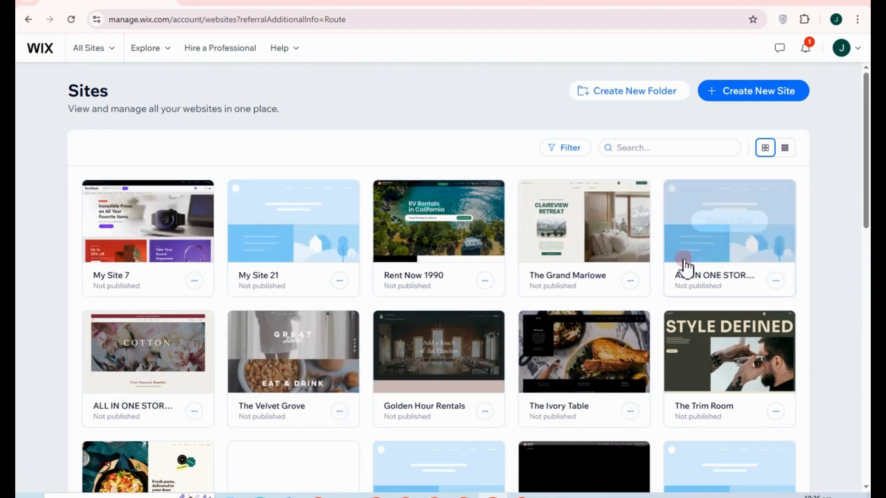
Step: Start a new site on the Wix Editor and choose to set it up without the AI chat
click(138, 223)
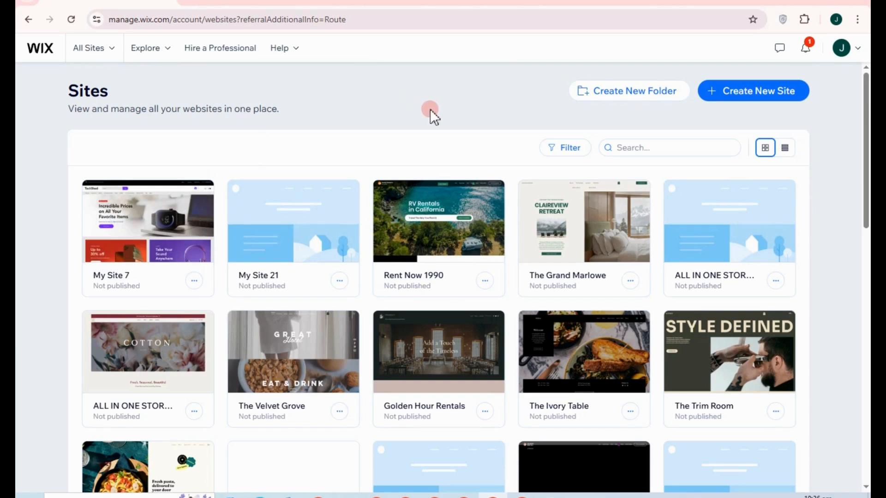
click(747, 92)
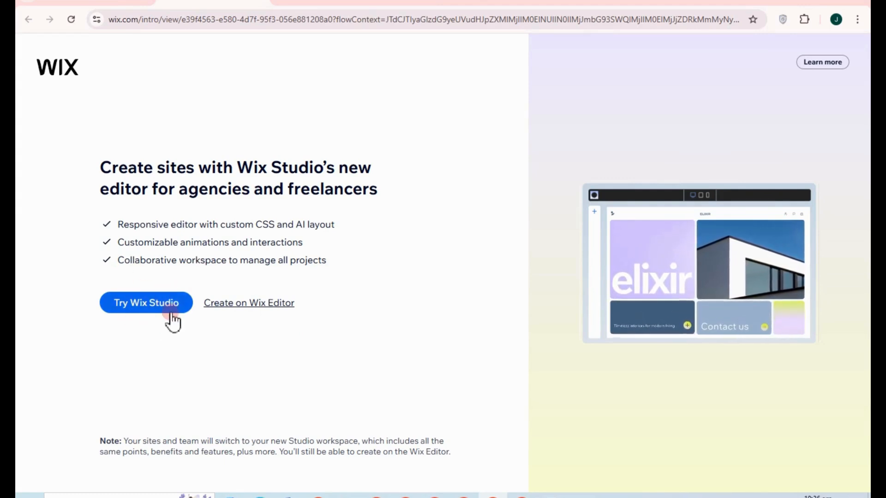
click(249, 305)
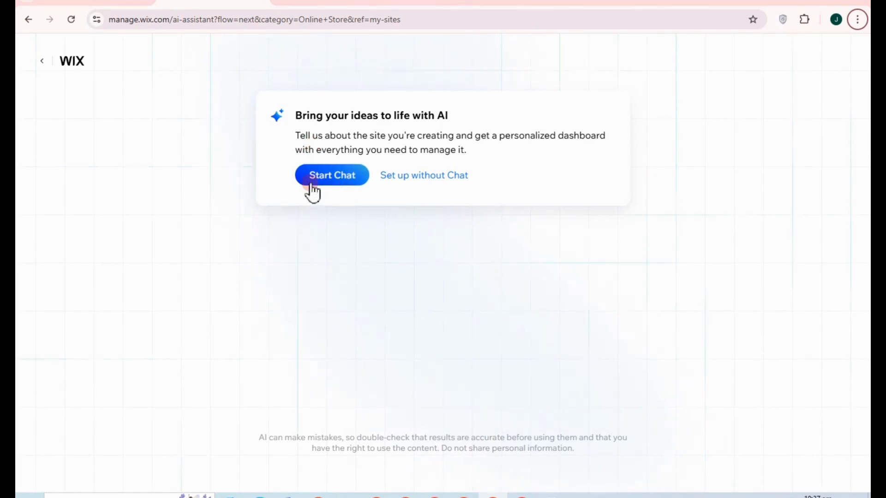
click(425, 179)
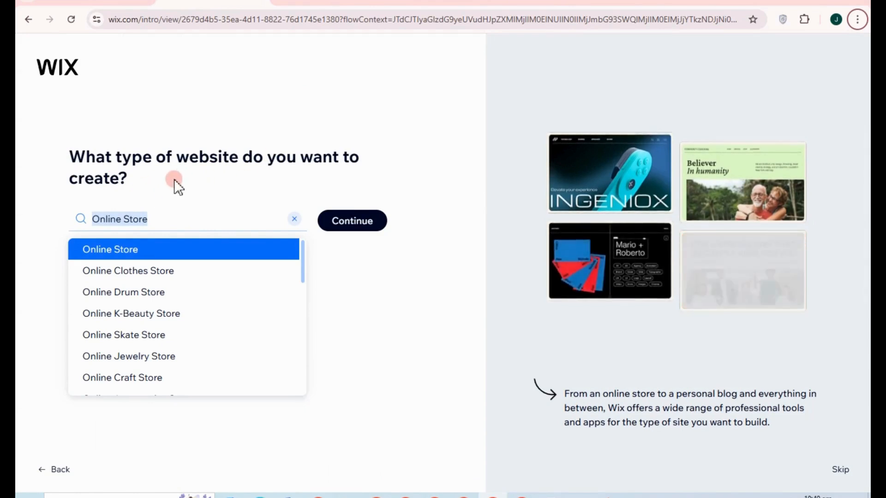
Step: Set the type of website to News blog and continue to the site setup
scroll(162, 286, down, 1)
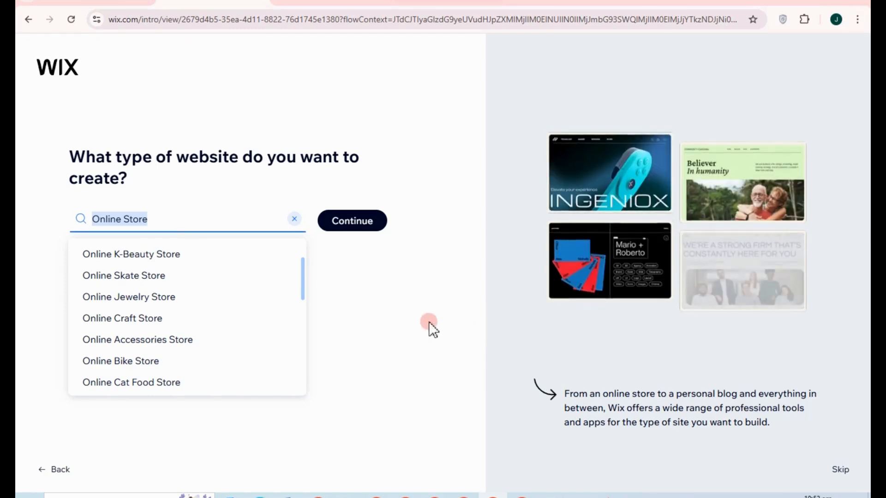
key(alt)
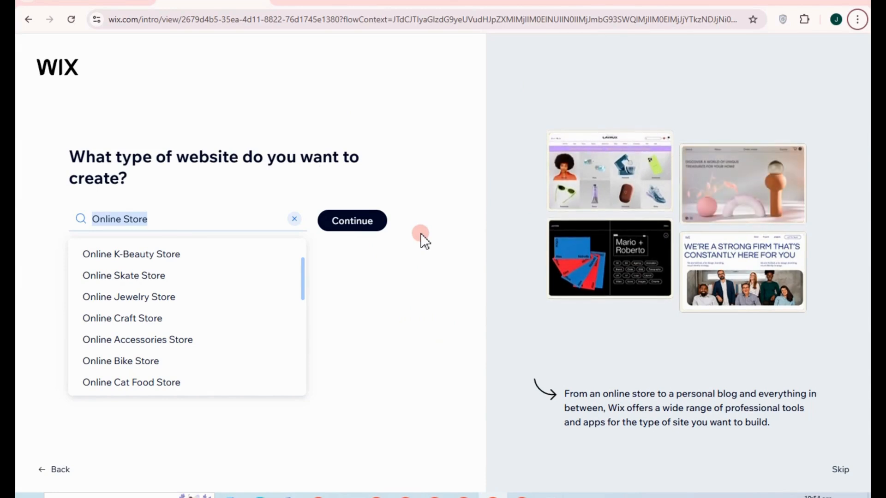
click(202, 219)
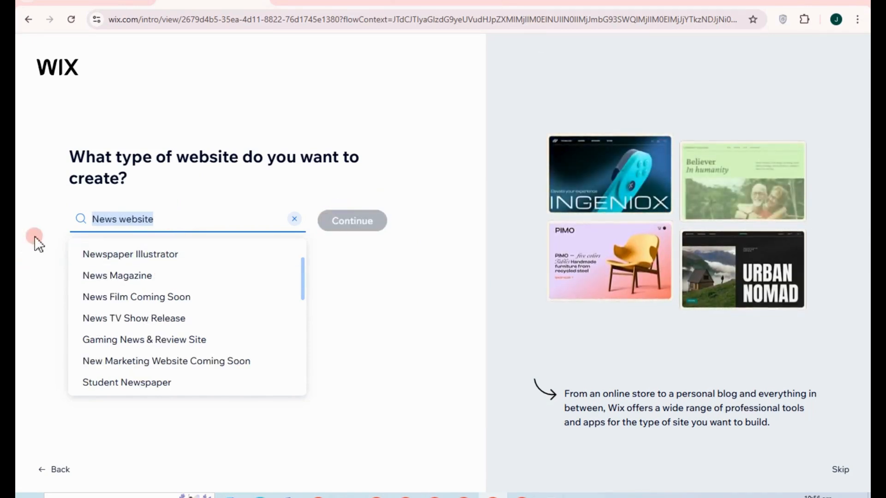
drag(125, 218, 164, 219)
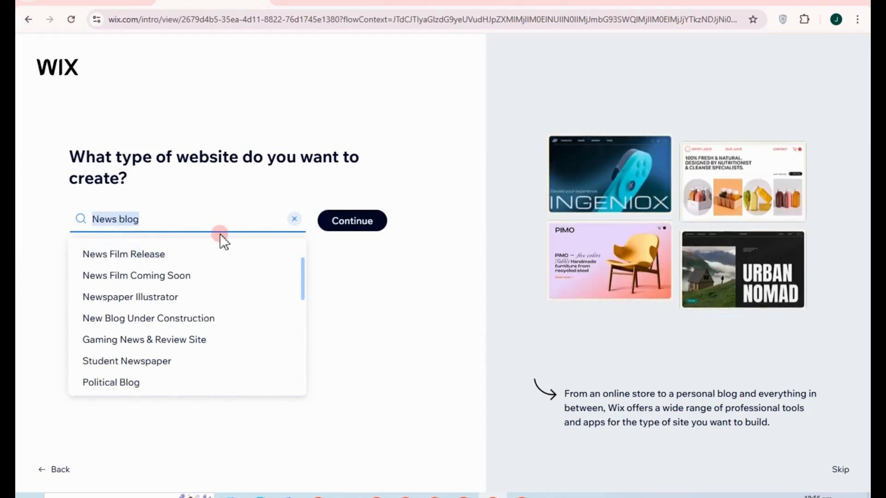
scroll(185, 318, down, 3)
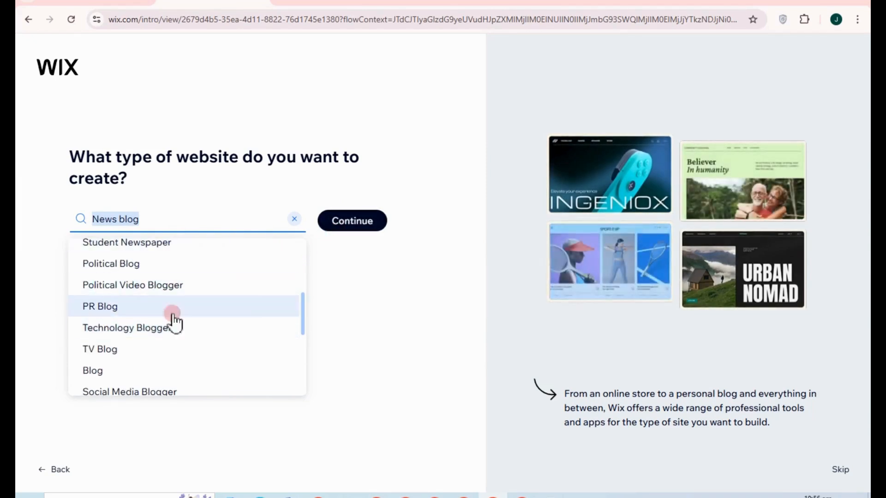
click(346, 226)
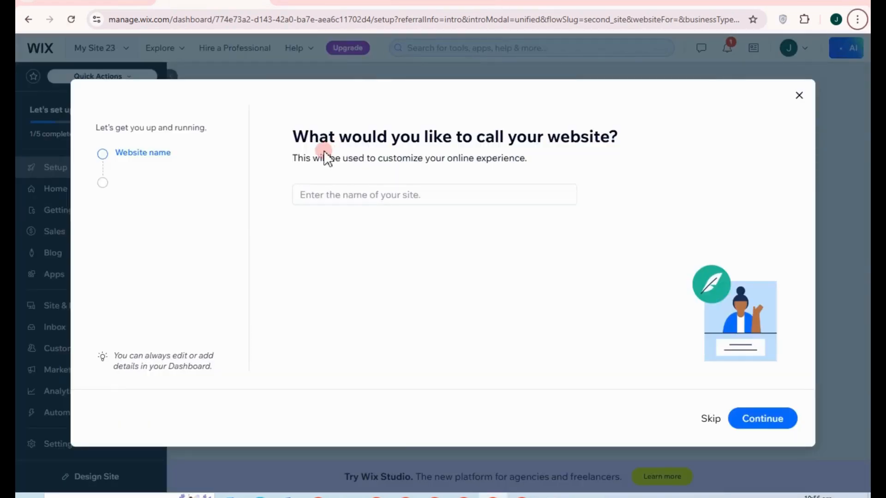
Step: Name the website The Daily Pulse and set its goals to Sell products, Offer services, Promote a business, Promote myself, Share knowledge, Build a community
click(342, 189)
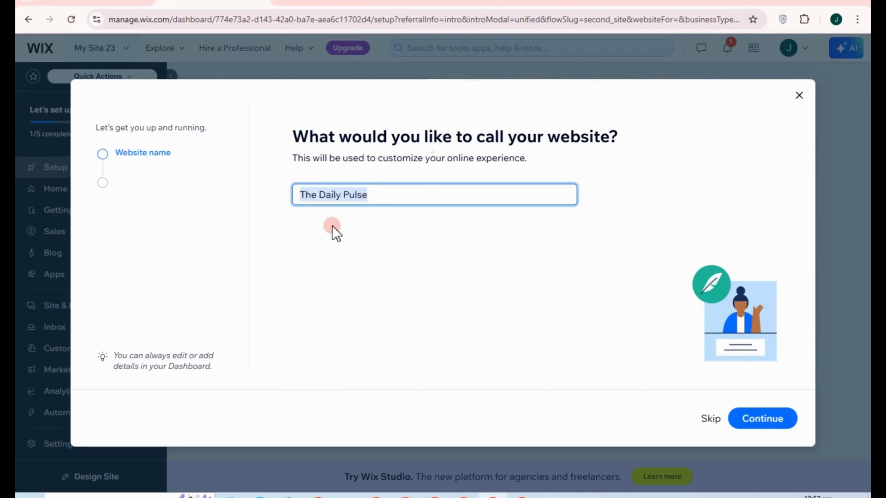
click(751, 420)
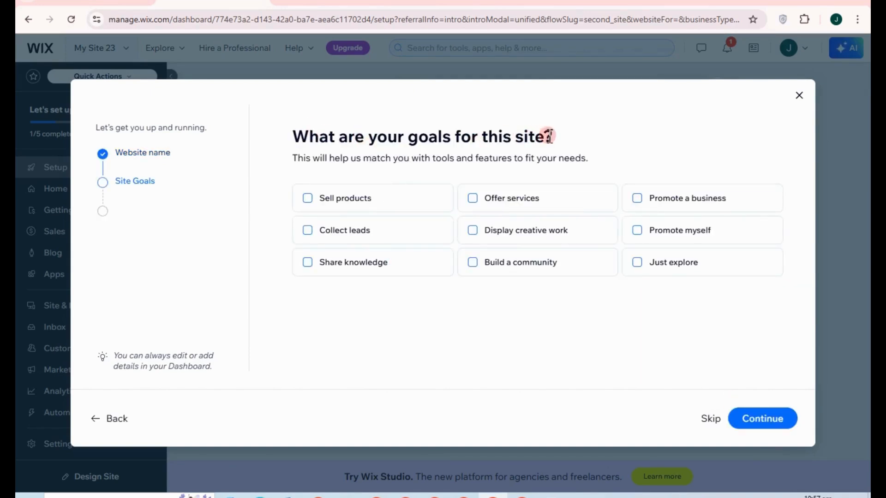
click(474, 204)
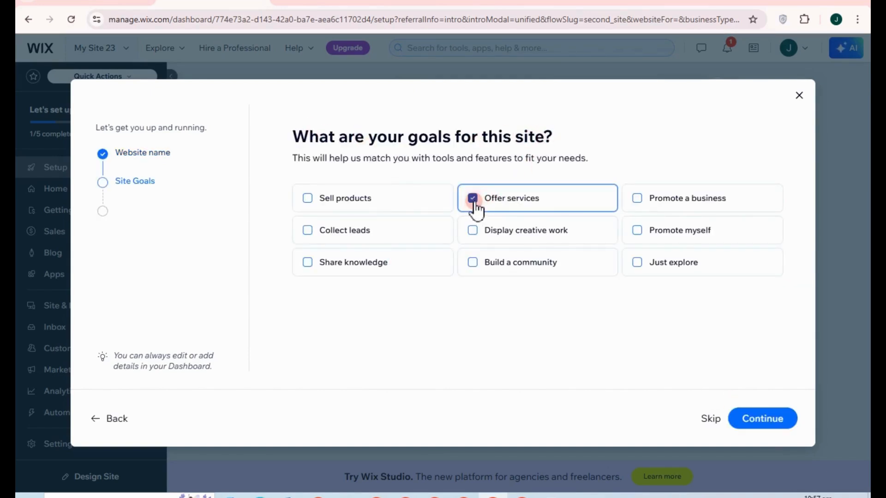
click(637, 203)
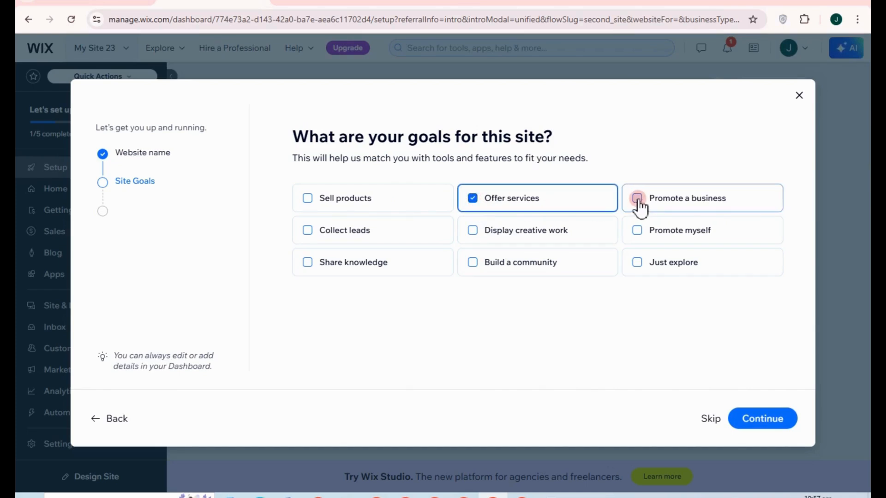
click(639, 235)
click(637, 232)
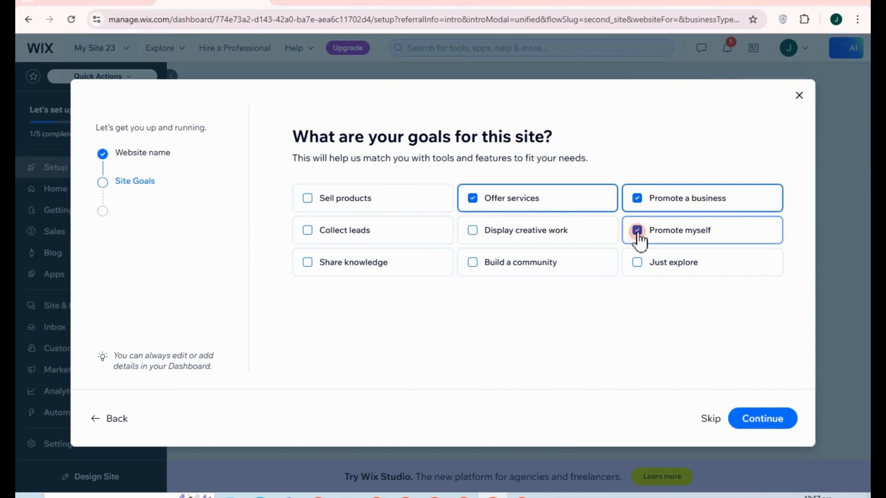
click(308, 265)
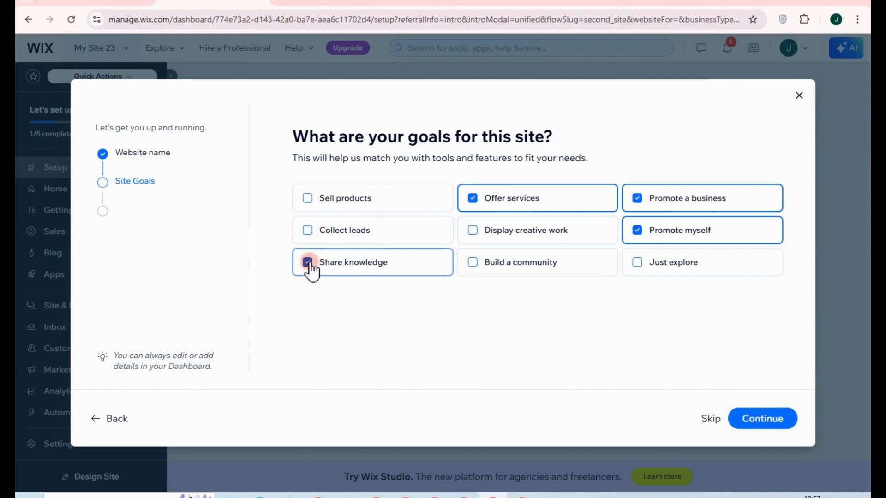
click(472, 267)
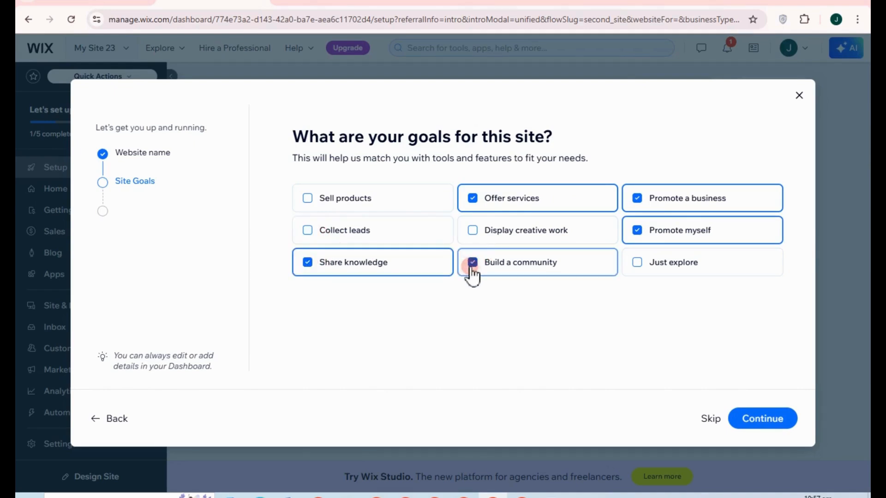
click(313, 199)
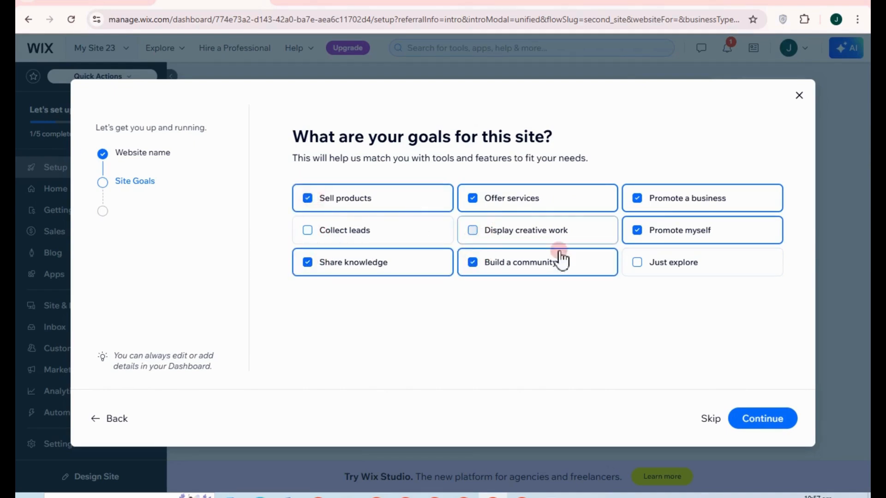
click(766, 419)
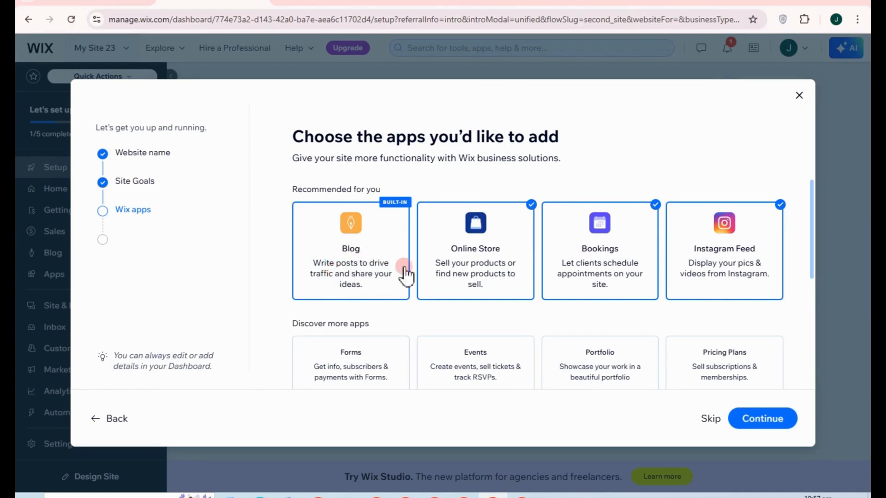
Step: Keep the recommended apps, add Pricing Plans, and continue to the new site's dashboard
scroll(735, 272, down, 3)
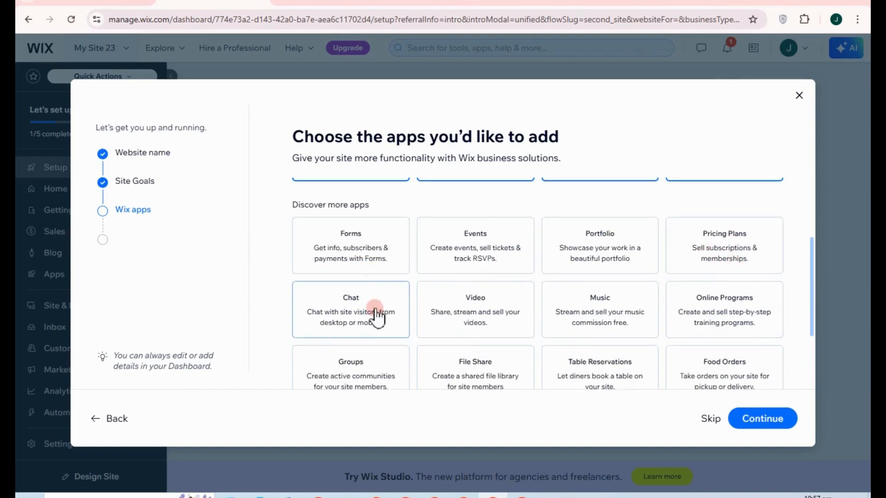
scroll(375, 312, down, 1)
scroll(665, 302, down, 1)
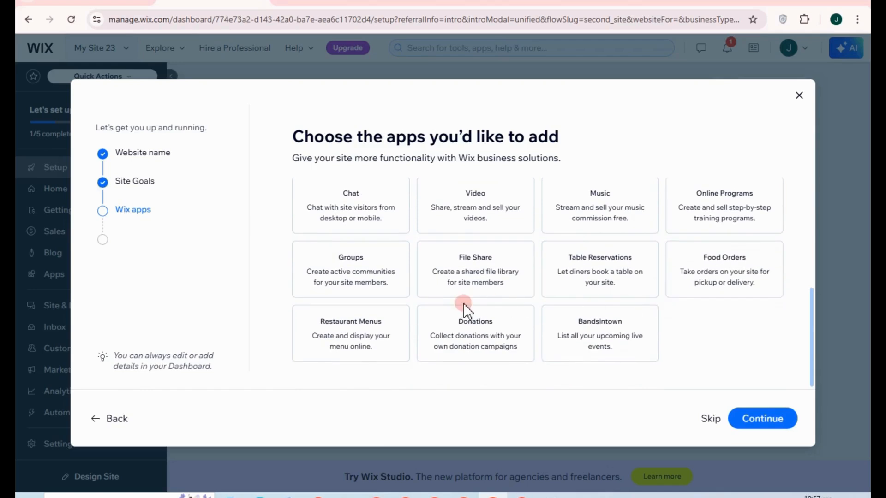
scroll(410, 321, up, 2)
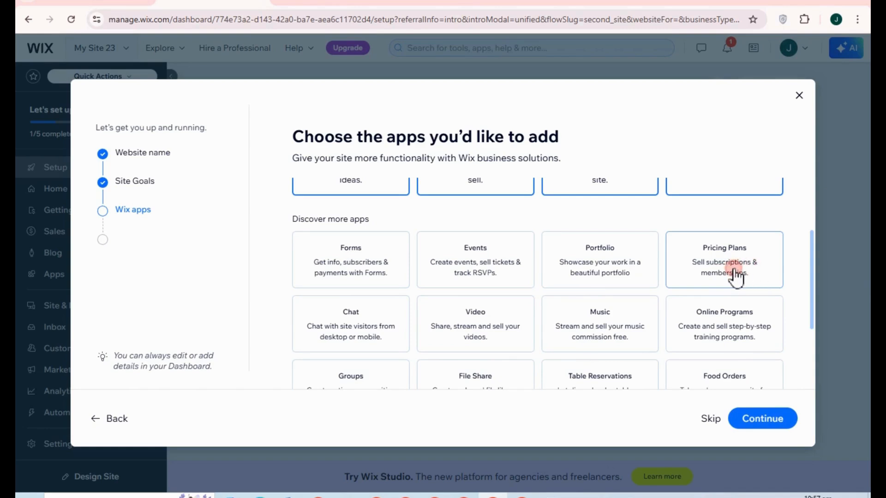
click(763, 269)
click(757, 425)
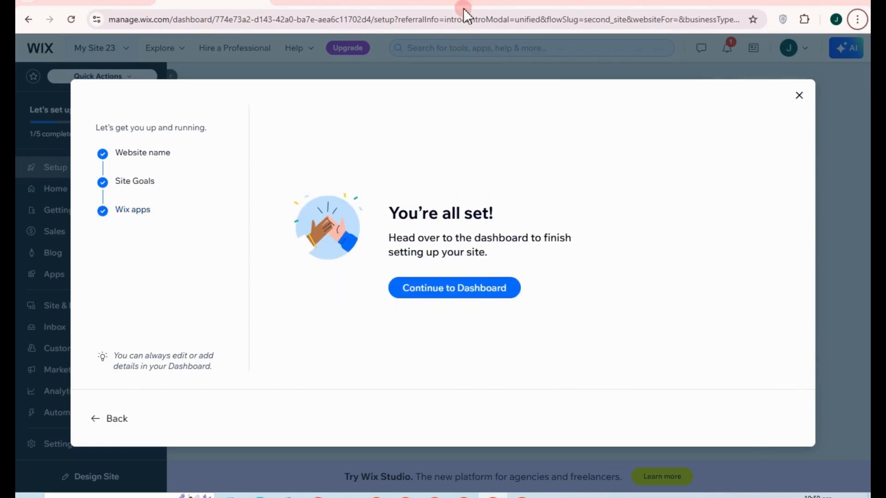
click(468, 287)
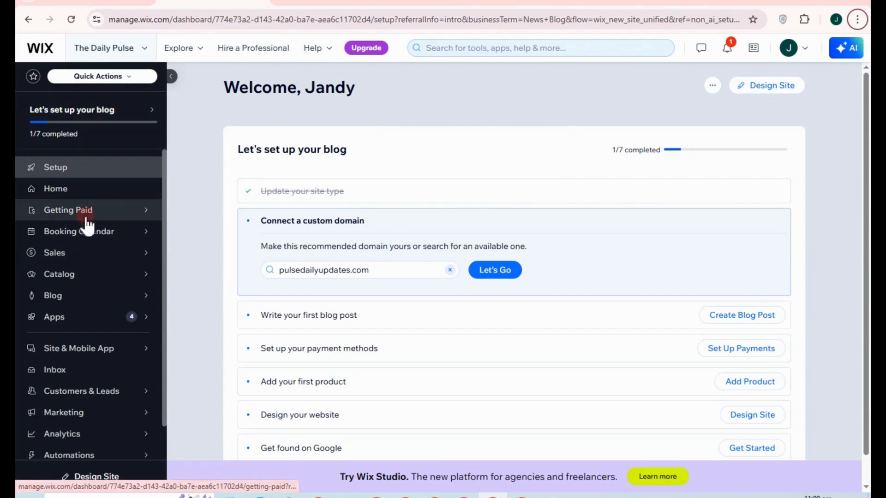
Step: Look over the dashboard's navigation sections, the list of sites and the blog setup checklist
mouse_move(117, 216)
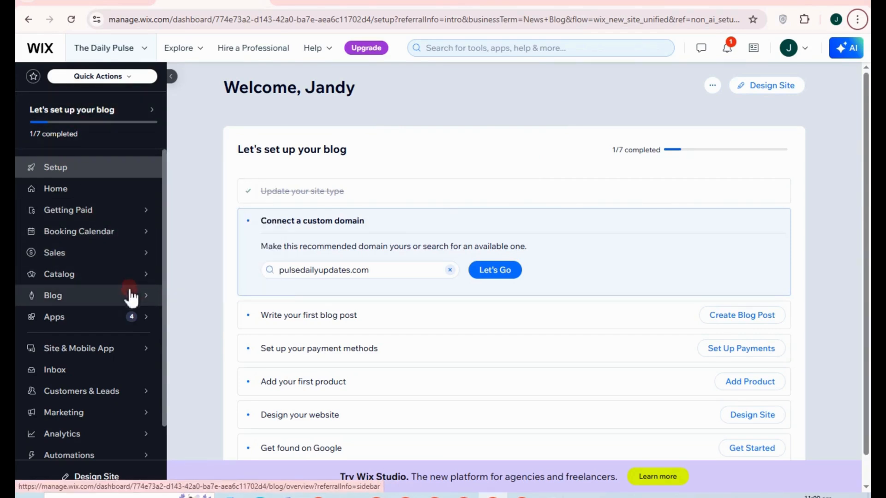
mouse_move(130, 319)
mouse_move(129, 284)
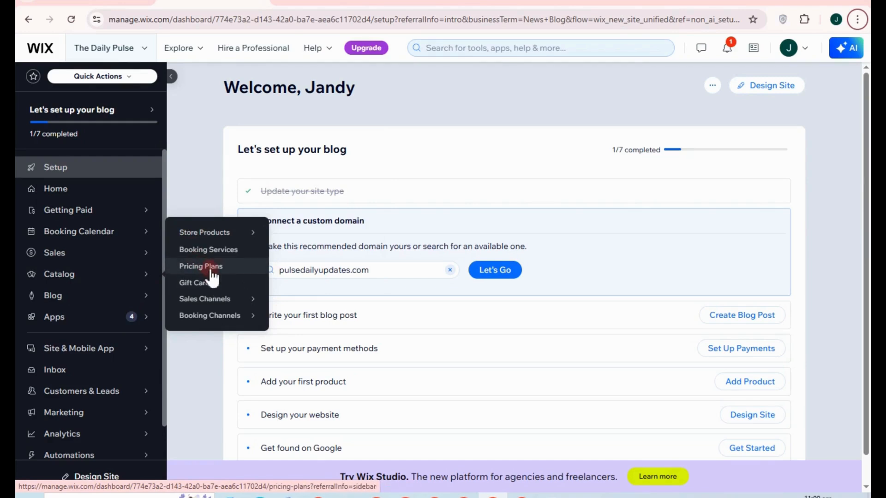
click(141, 48)
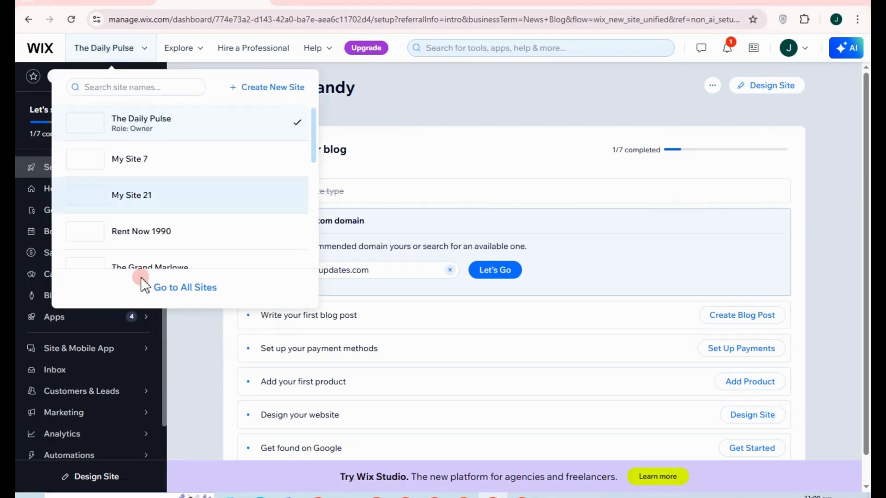
click(403, 120)
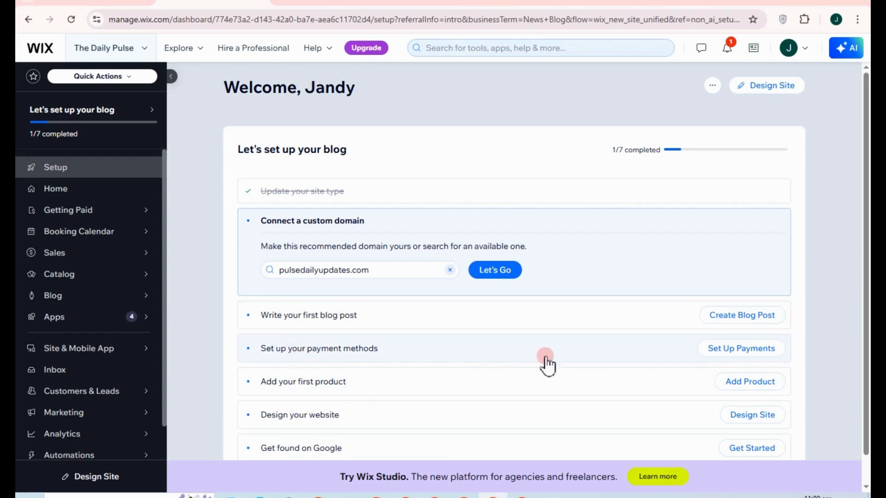
scroll(383, 395, down, 1)
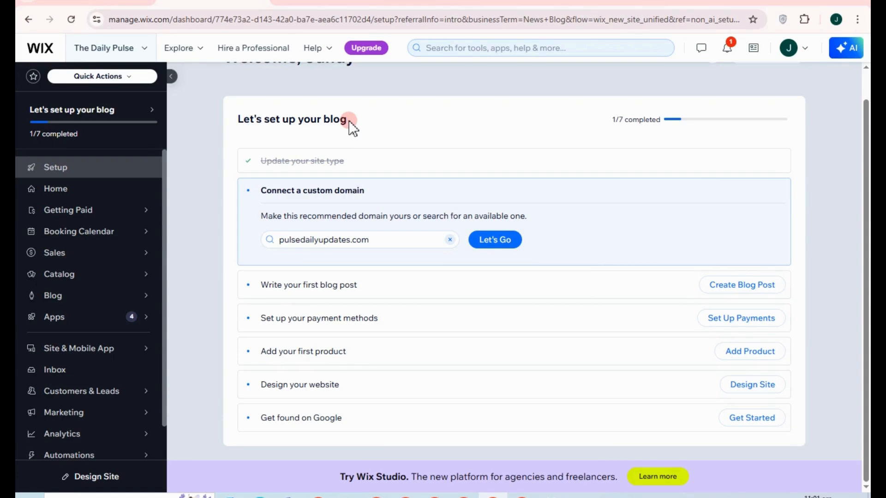
scroll(429, 192, up, 1)
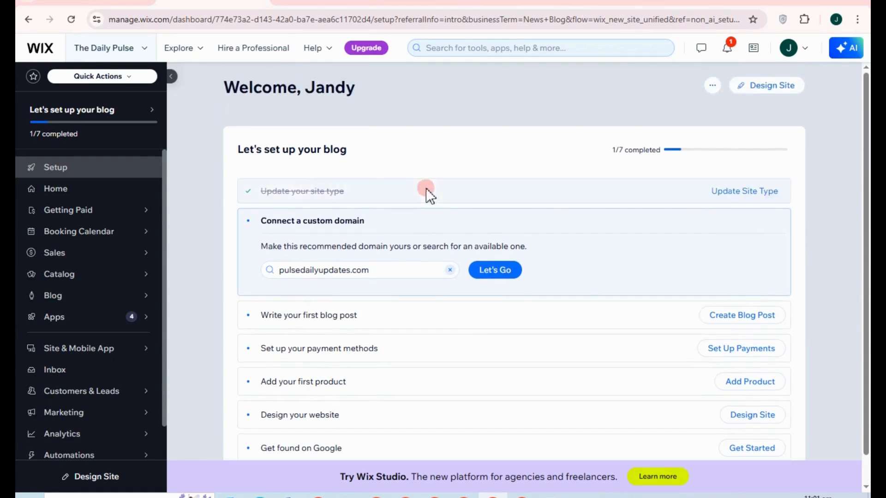
Step: Start designing the site by choosing to customize a template instead of generating a design with AI
click(788, 94)
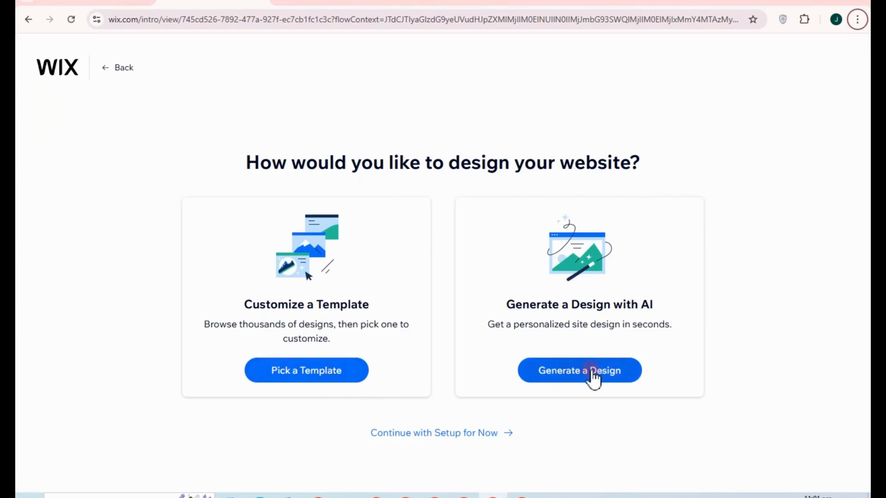
drag(505, 305, 679, 325)
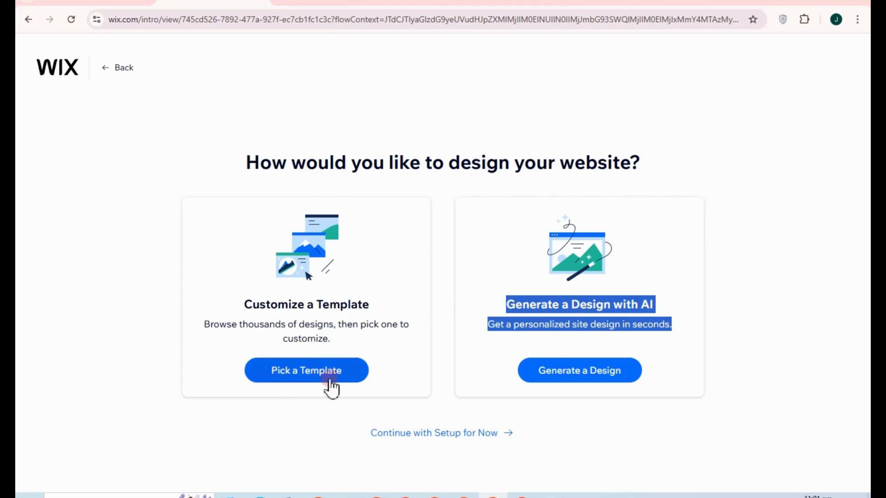
click(294, 372)
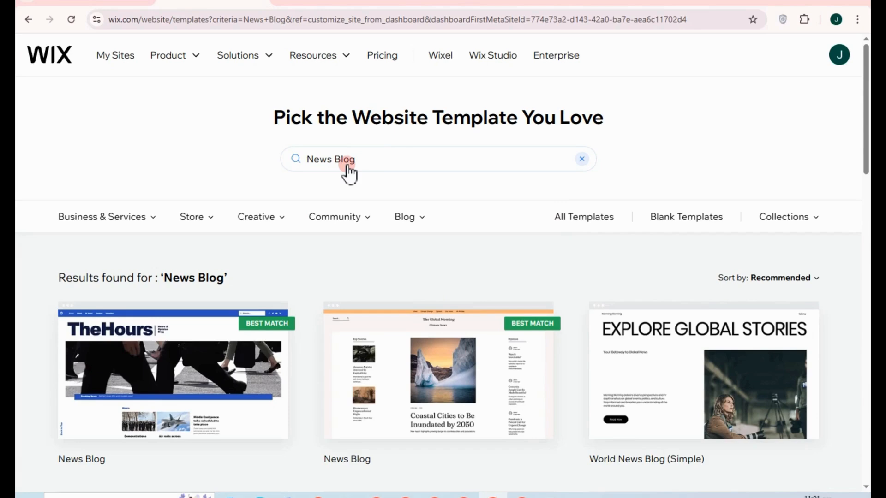
Step: Browse the News Blog search results to compare the available website templates
scroll(243, 350, down, 3)
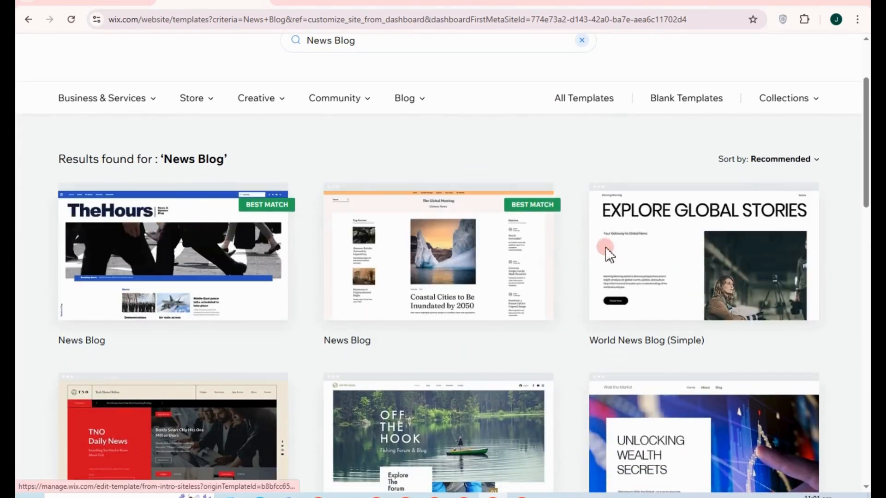
scroll(605, 247, down, 3)
scroll(607, 344, down, 3)
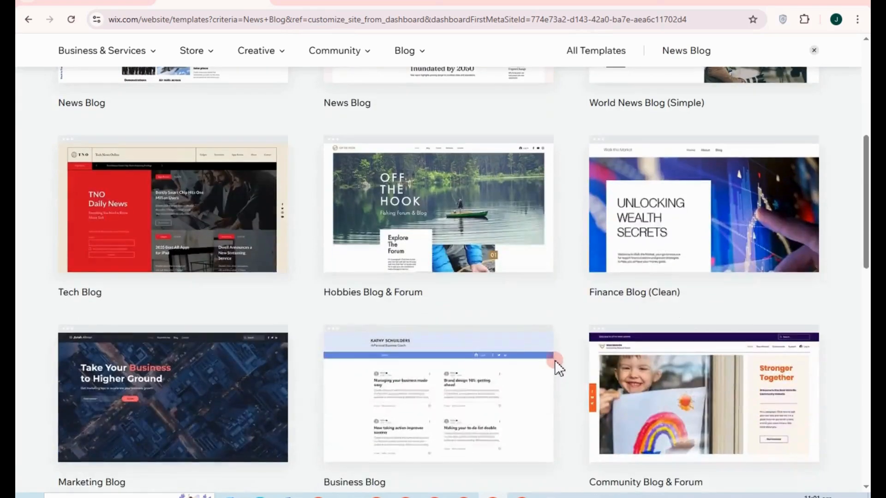
scroll(539, 392, down, 2)
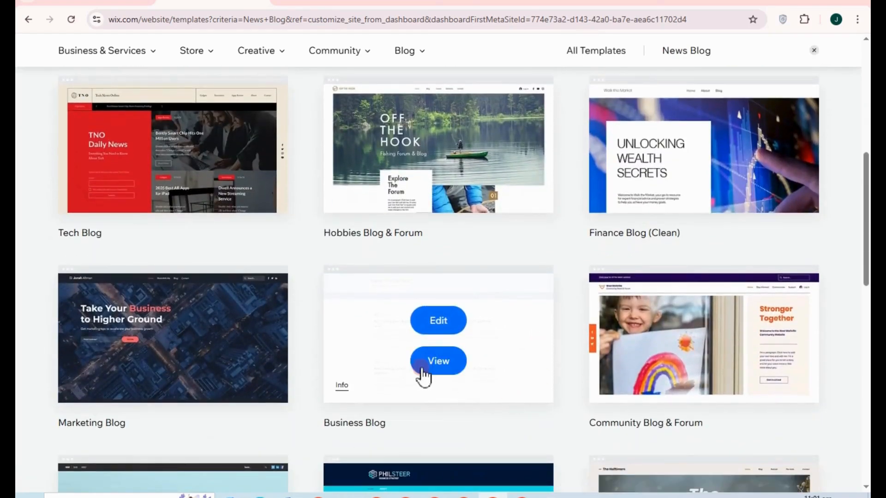
scroll(535, 333, down, 3)
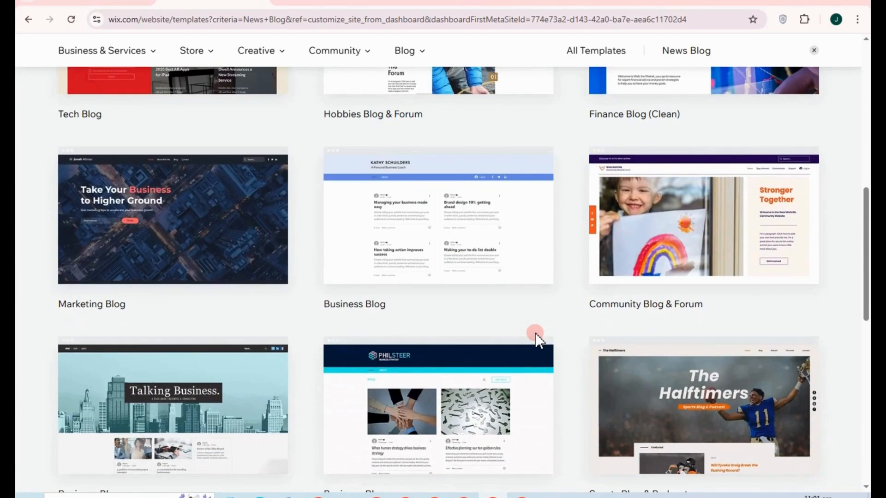
scroll(536, 334, down, 3)
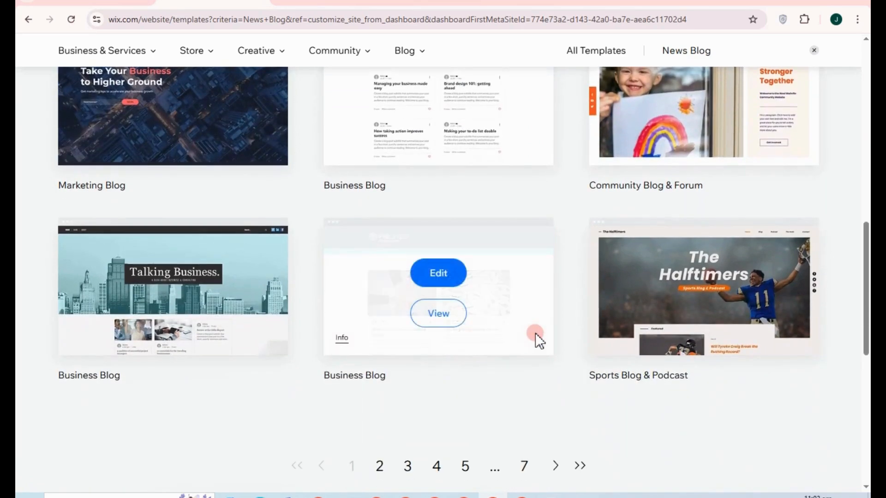
scroll(431, 272, up, 6)
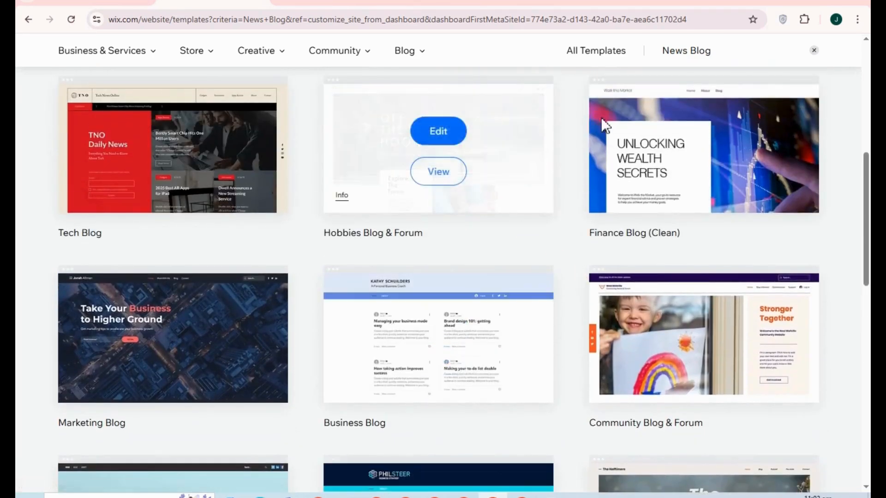
mouse_move(486, 170)
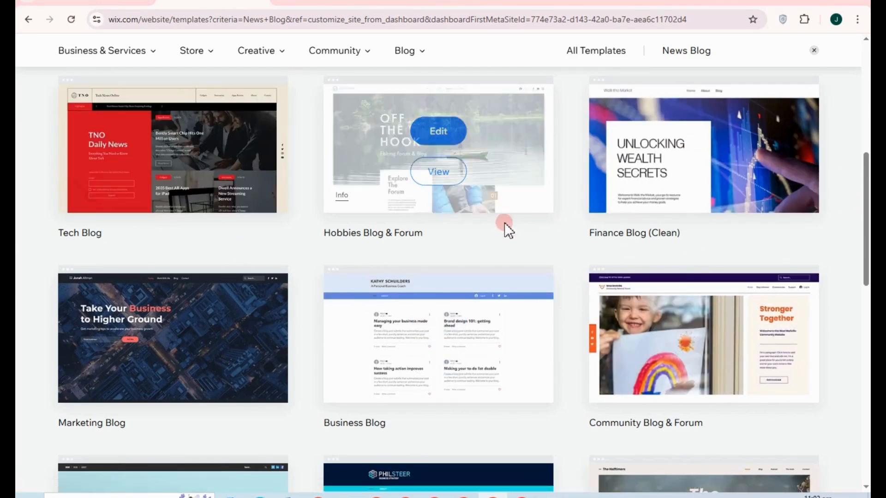
drag(866, 202, 866, 151)
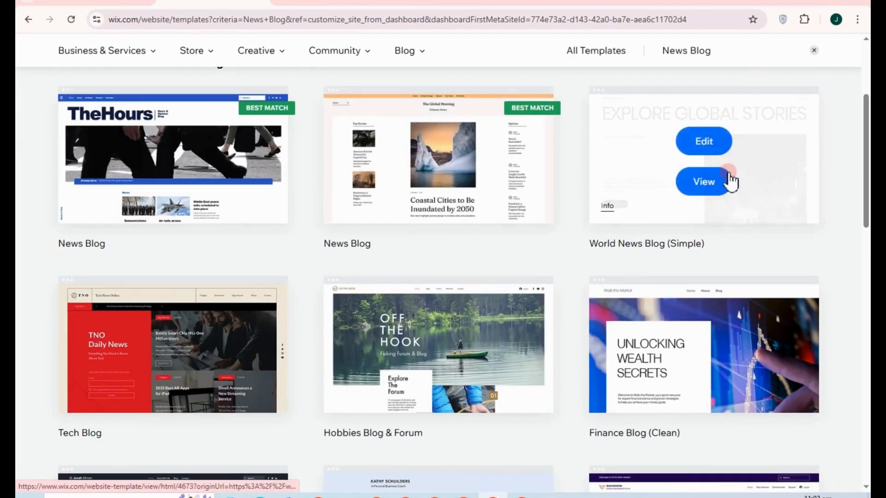
scroll(627, 323, down, 3)
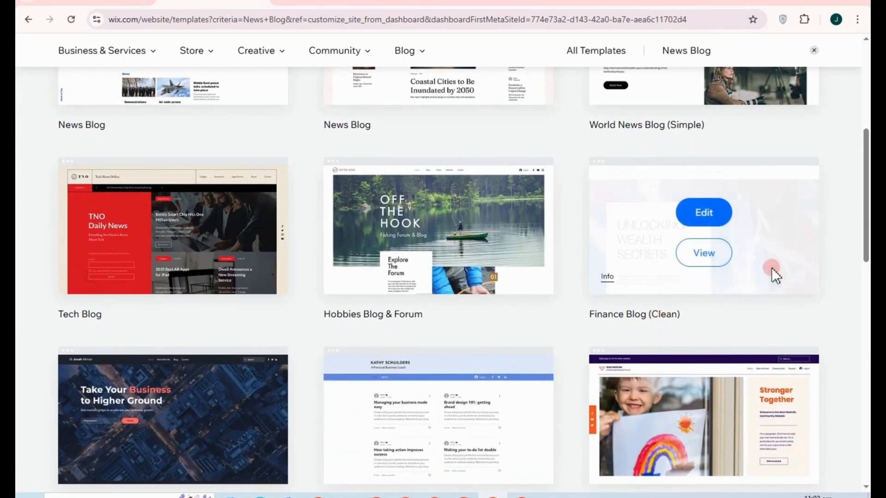
Step: Open the Finance Blog (Clean) template for editing and dismiss the offer to generate AI site text
click(704, 212)
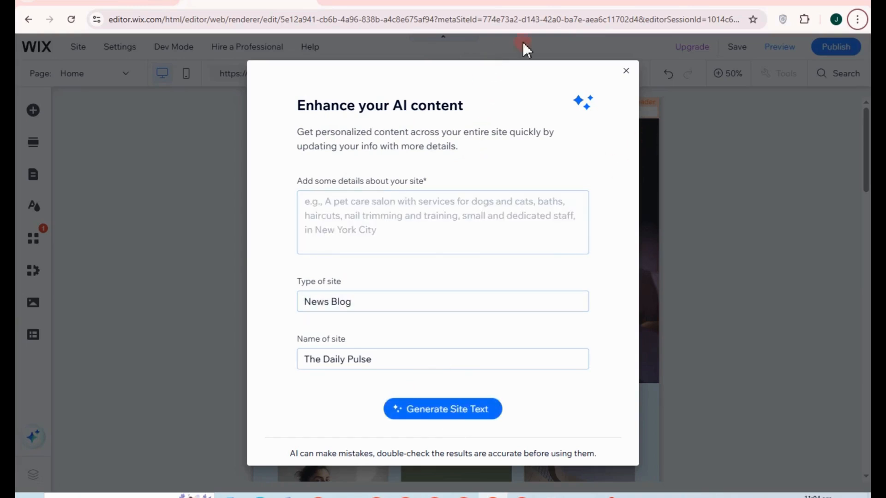
click(626, 72)
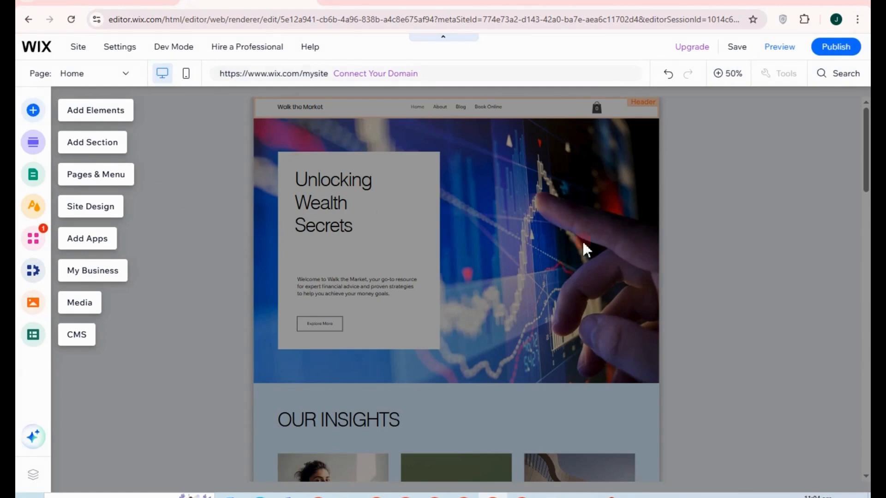
Step: Replace the Welcome section's heading on the Home page with "The Daily Pulse: Markets & Money"
click(716, 76)
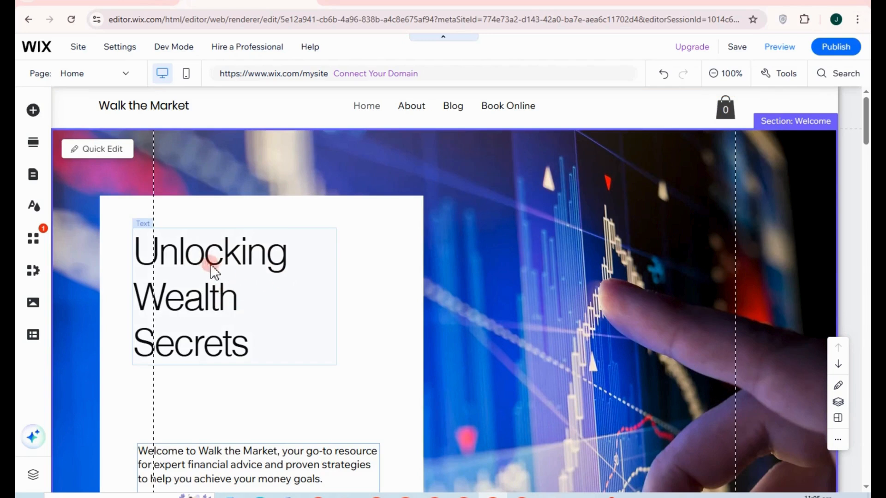
click(213, 271)
click(212, 265)
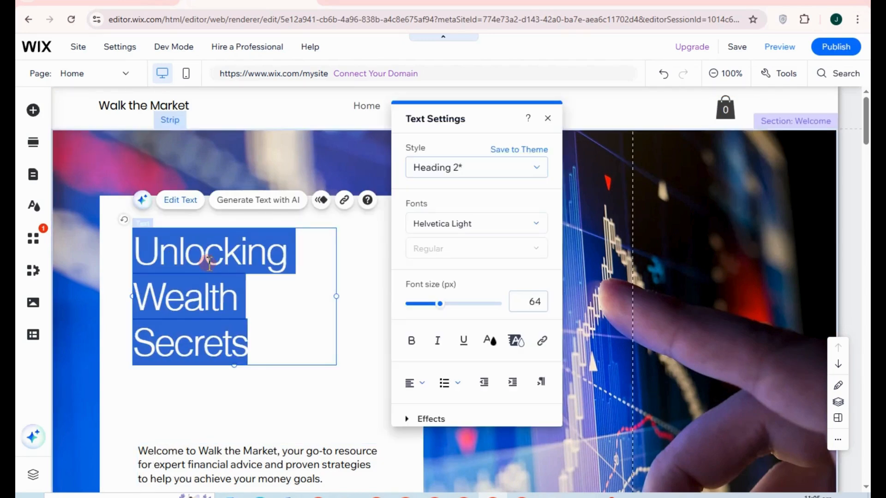
text(The Daily Pulse: Markets &)
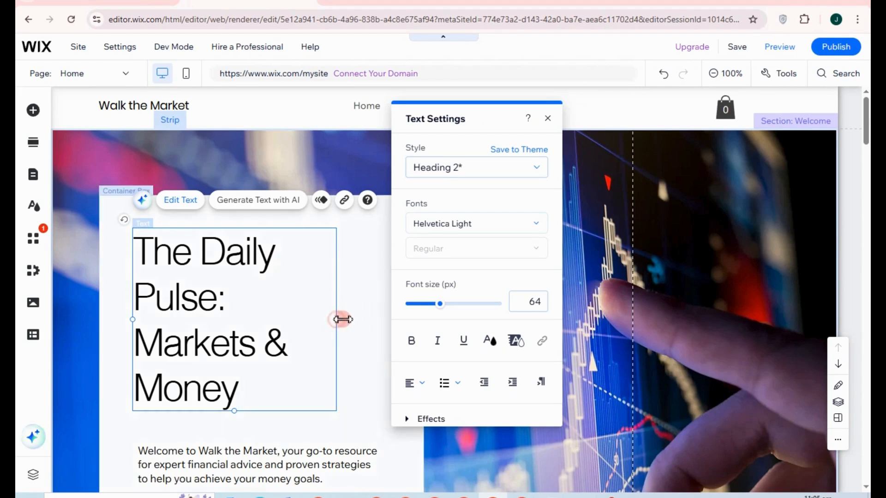
Step: Widen the heading's text box so the text wraps onto three lines, and try to set its font to Arial Black
drag(342, 320, 368, 320)
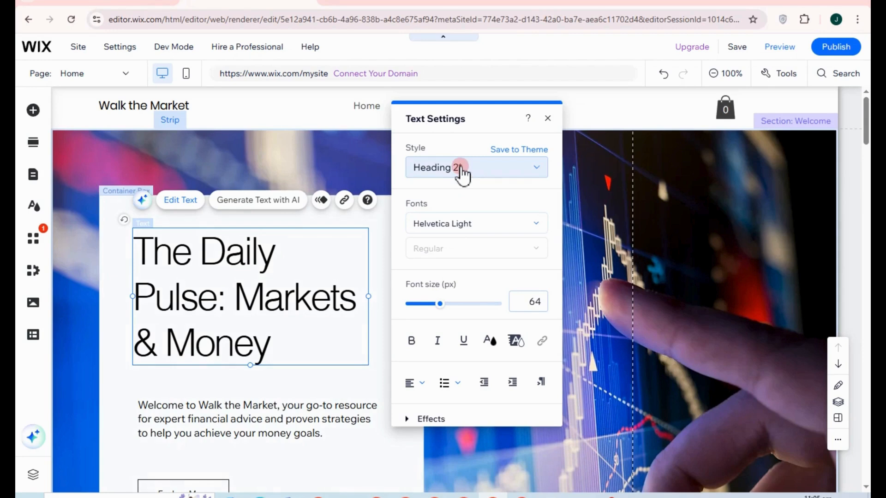
click(450, 223)
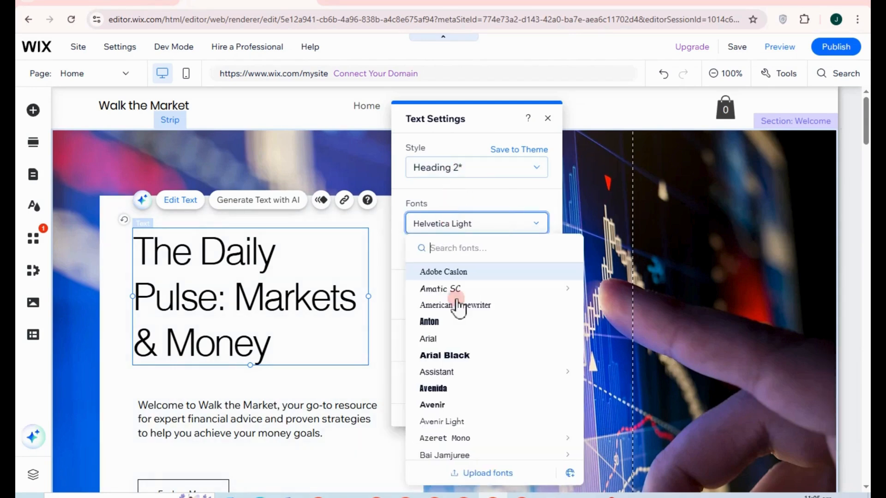
click(442, 355)
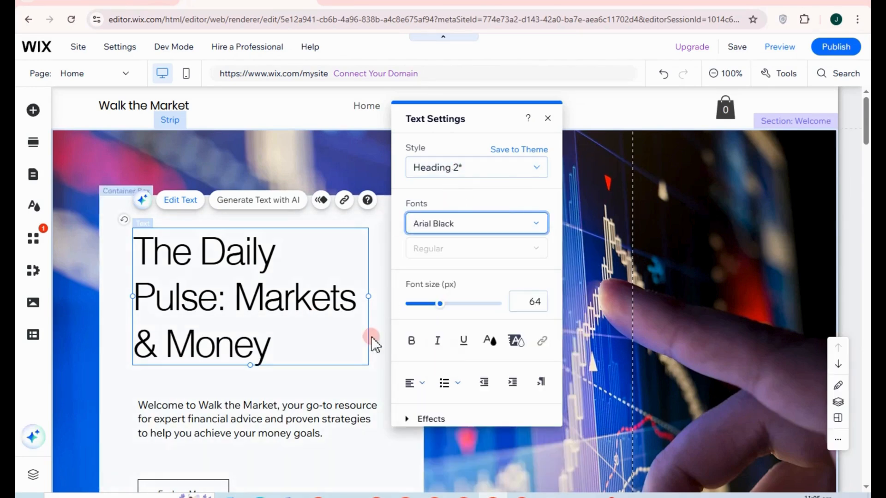
scroll(341, 383, down, 3)
click(338, 350)
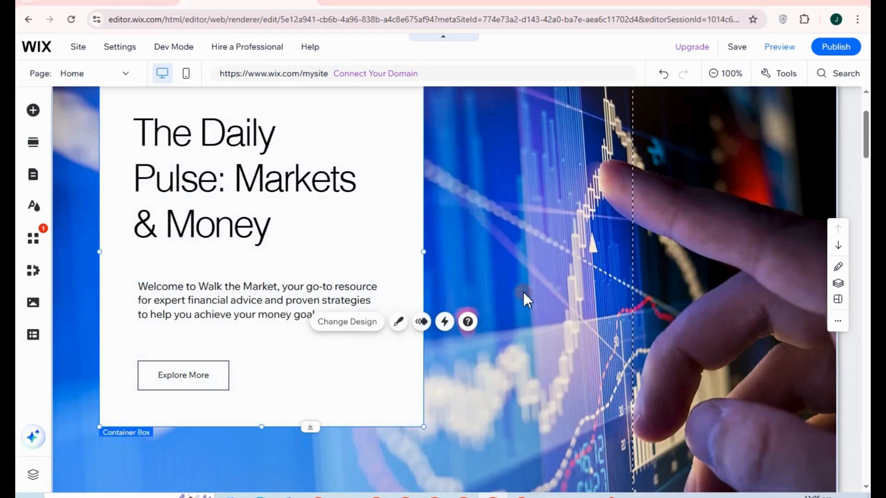
Step: Examine the Our Insights blog section and the settings available for its post list
scroll(523, 292, up, 3)
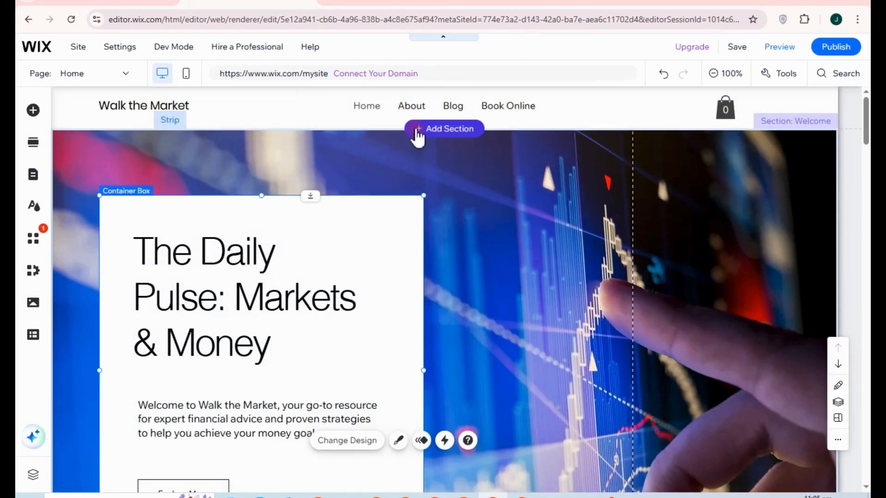
scroll(281, 251, down, 6)
scroll(295, 390, down, 5)
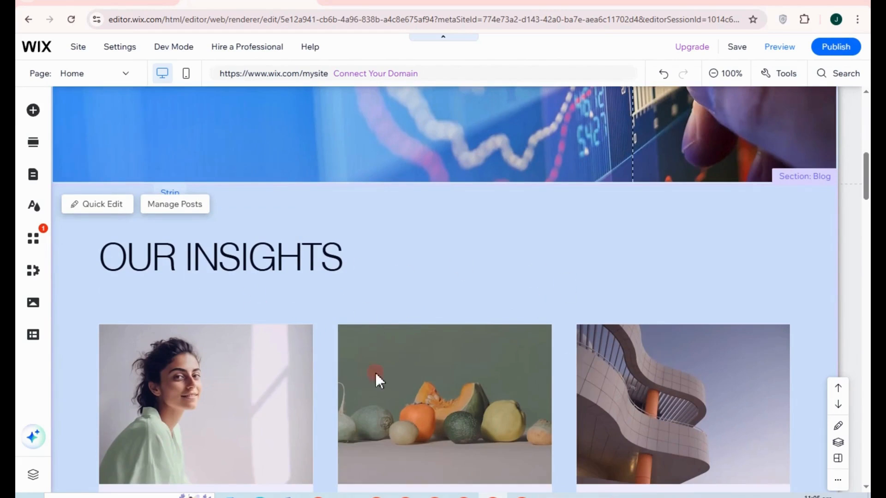
click(149, 399)
click(238, 399)
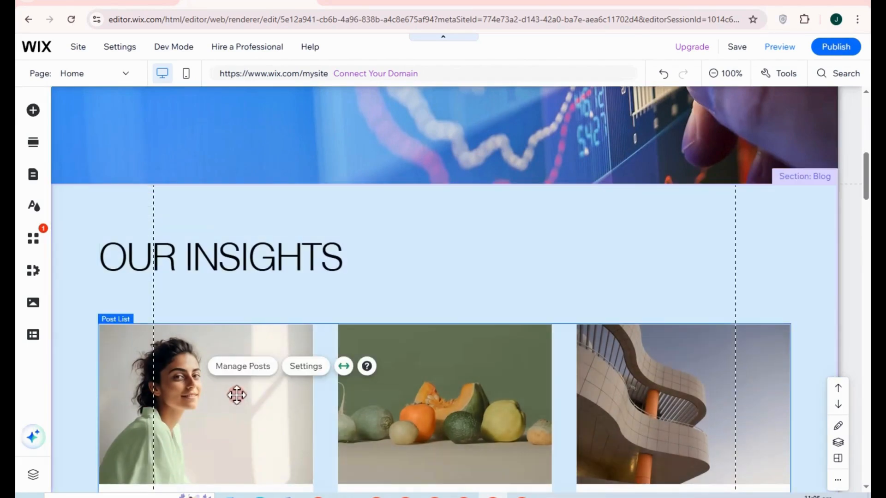
scroll(241, 369, down, 1)
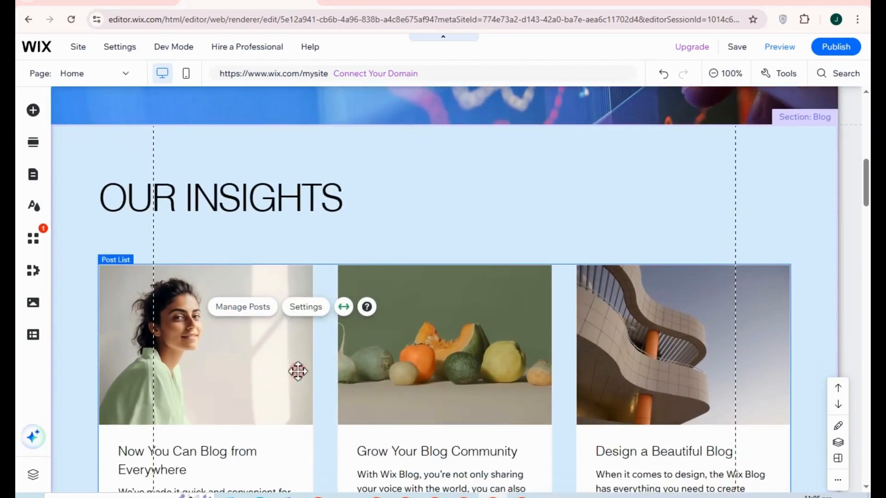
click(372, 344)
click(372, 343)
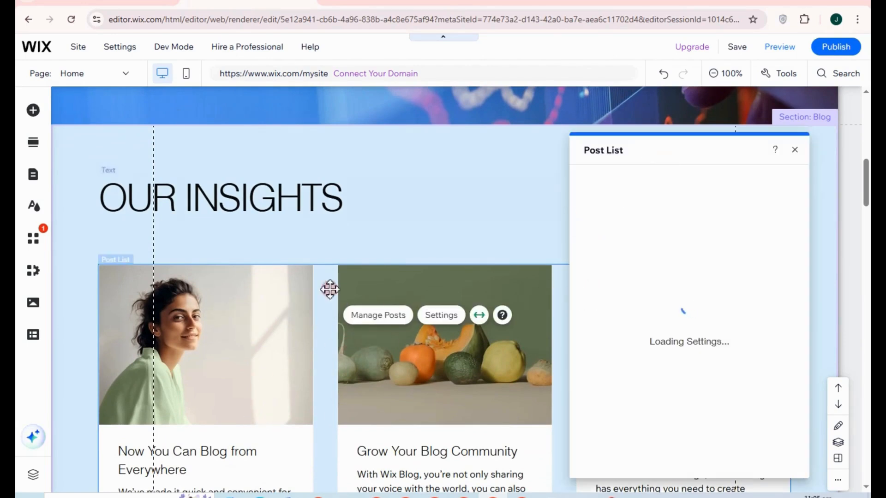
click(506, 213)
scroll(518, 421, down, 1)
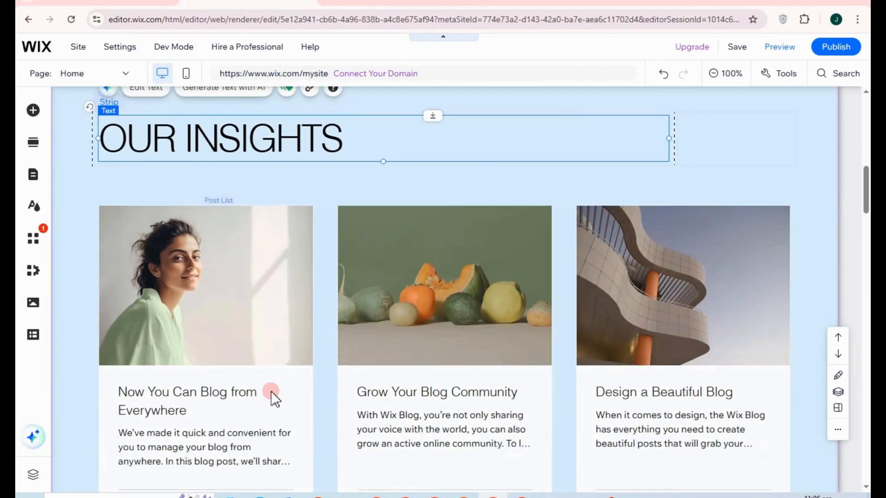
click(220, 407)
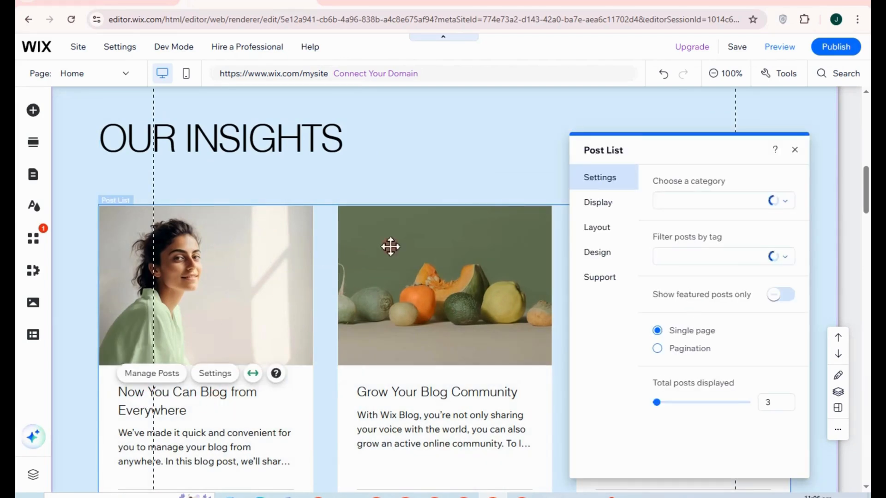
scroll(414, 239, up, 5)
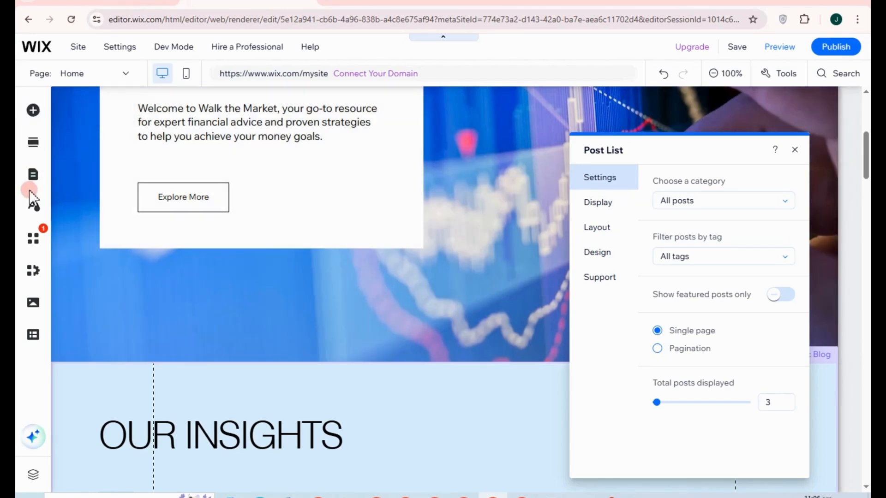
Step: Open the Plans & Pricing page from the site's page list and close the list
click(35, 178)
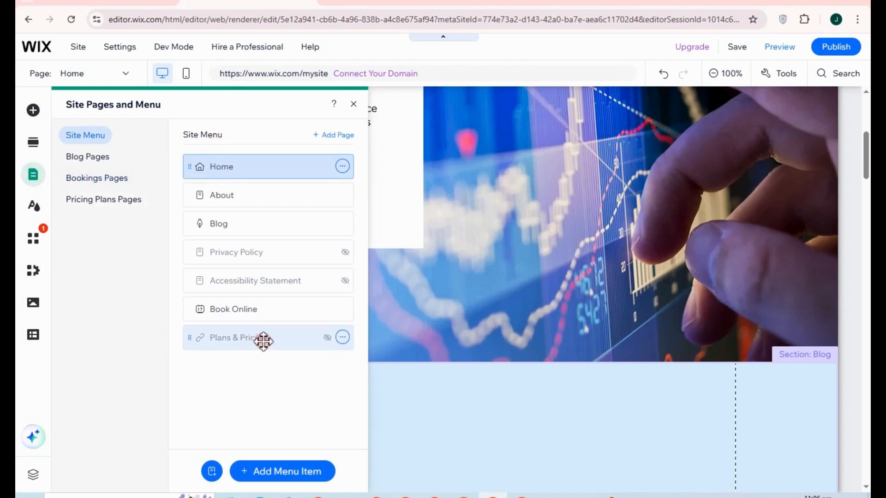
click(326, 339)
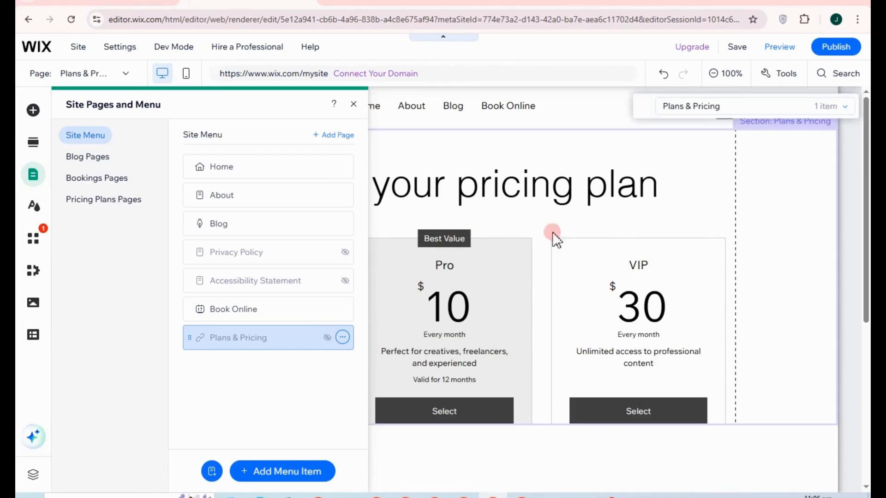
click(768, 191)
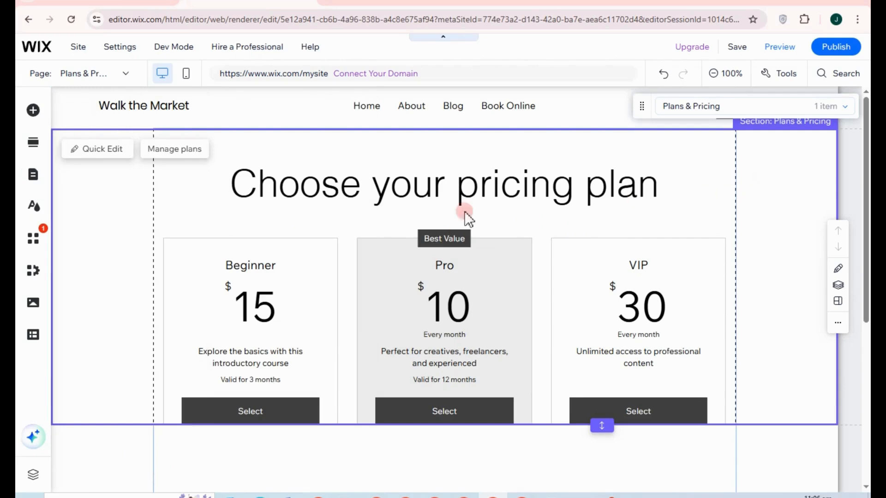
Step: Set the Plans & Pricing section's background to a stock-ticker display image from Wix media, searching for "news"
click(87, 247)
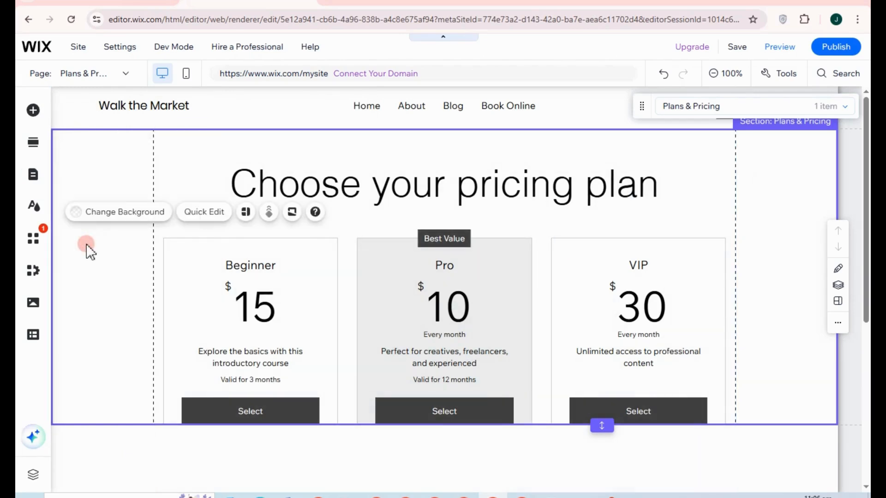
click(125, 212)
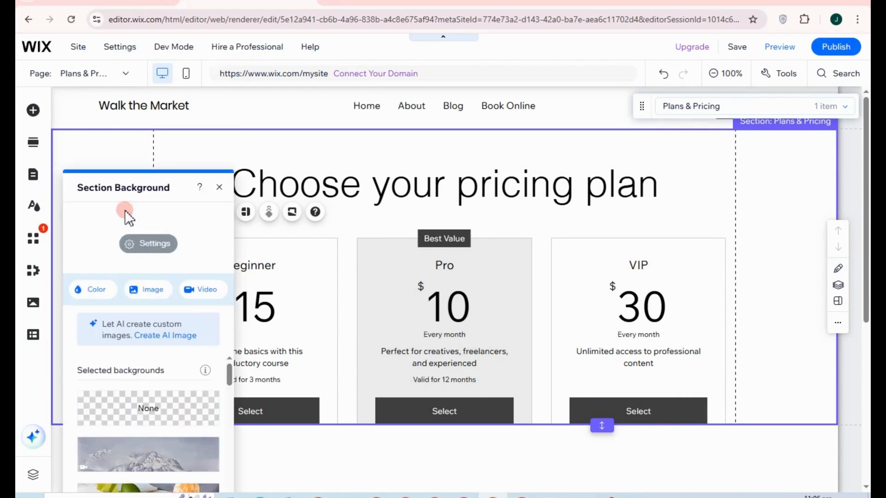
click(150, 289)
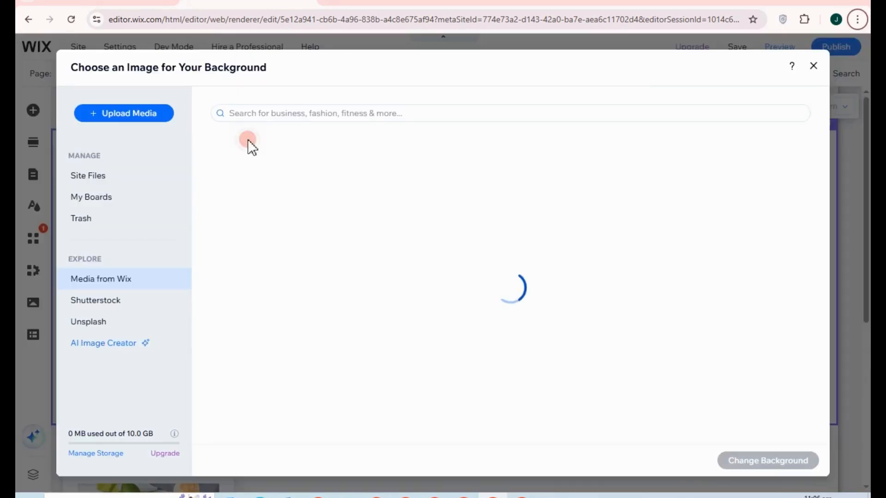
click(138, 115)
click(352, 184)
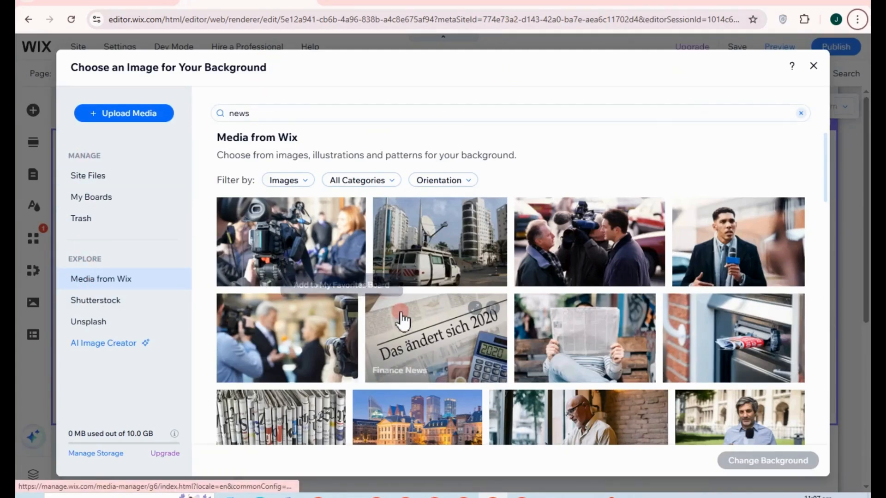
scroll(314, 323, down, 1)
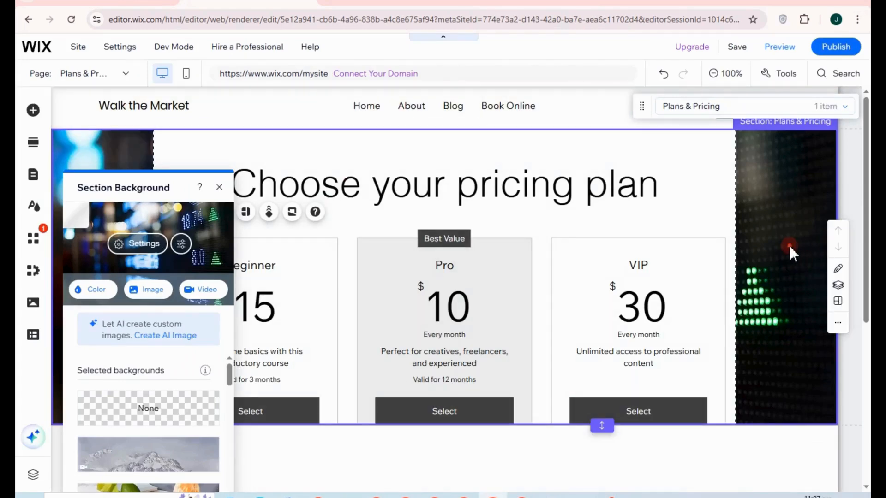
click(280, 287)
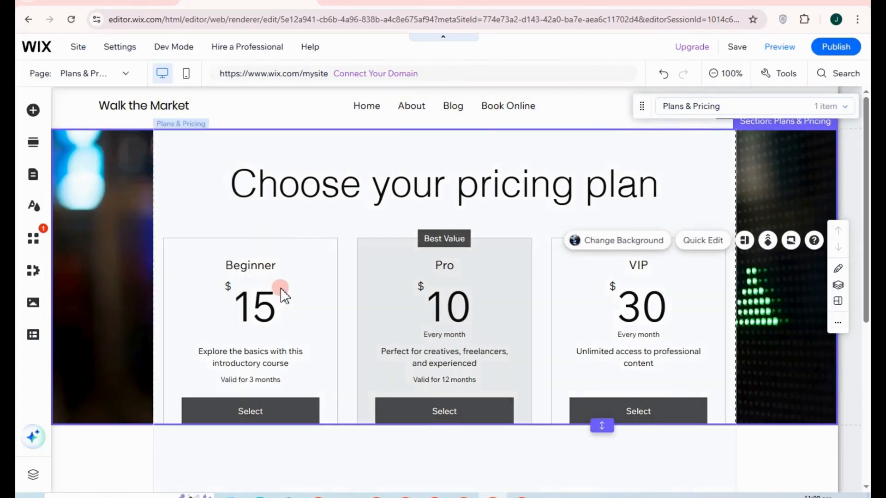
Step: Adjust the Plans & Pricing section's height and the pricing widget's placement so the background image extends behind the full plan cards
scroll(280, 287, down, 3)
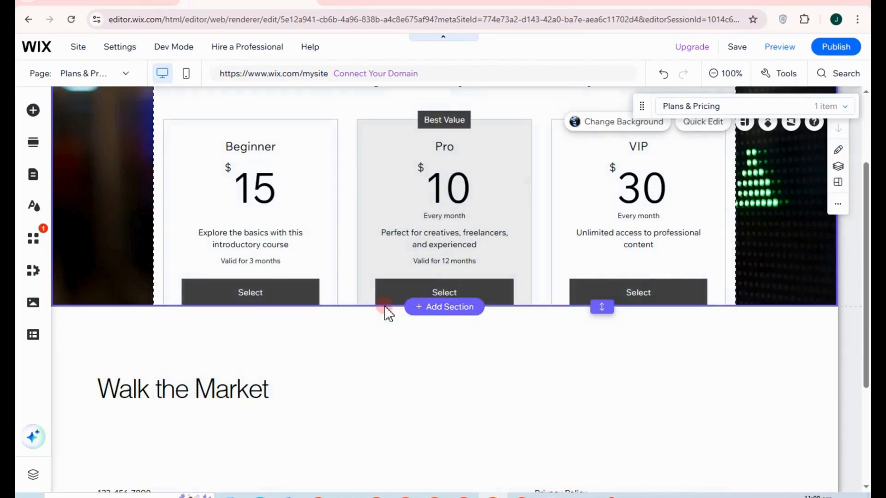
click(376, 271)
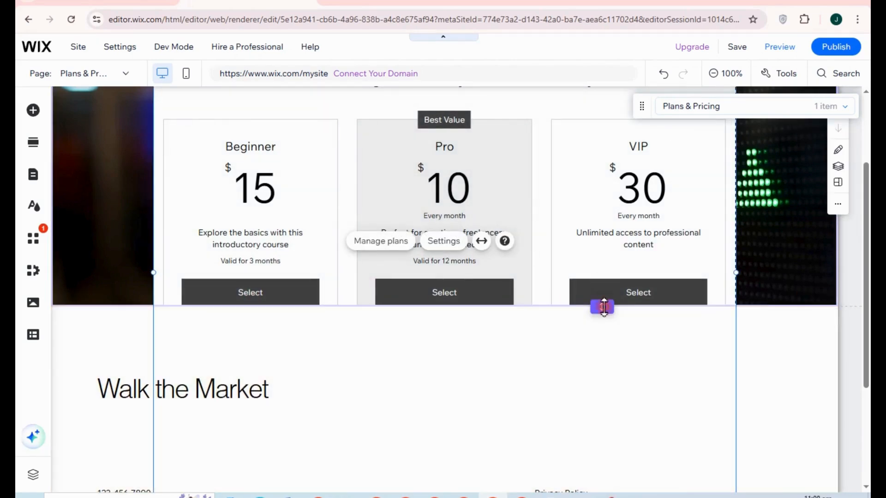
drag(602, 306, 602, 360)
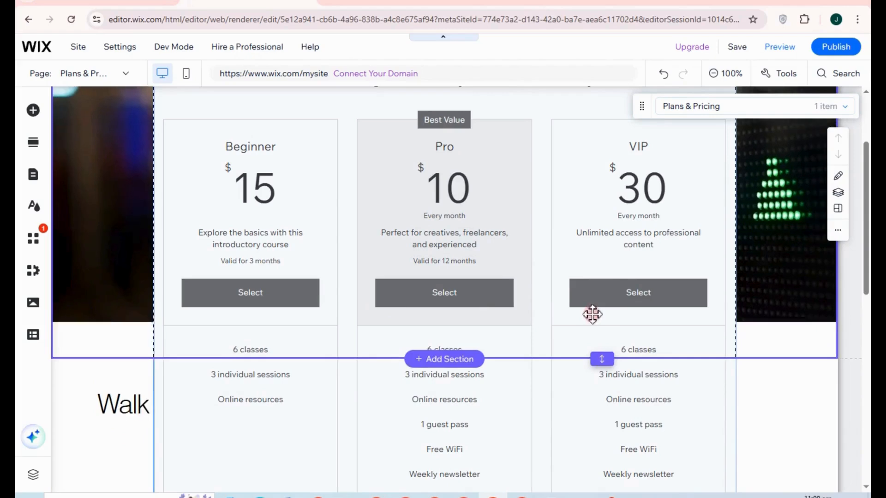
key(ctrl+z)
click(435, 268)
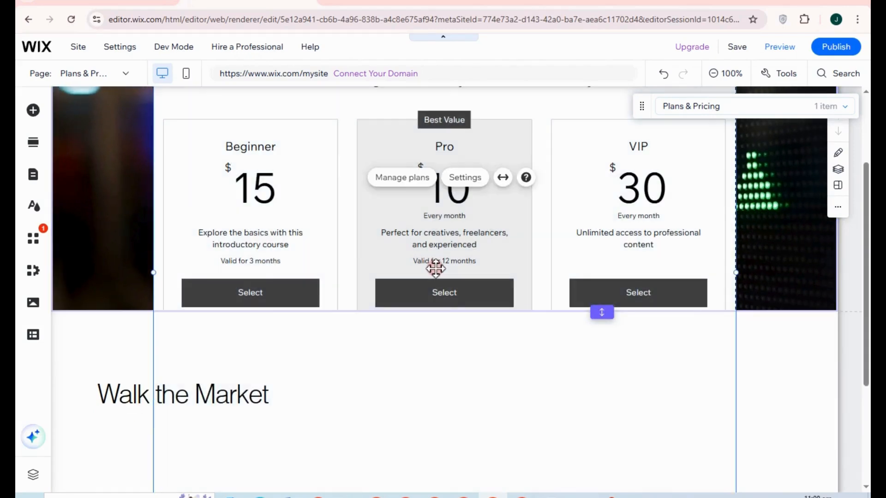
scroll(744, 344, up, 3)
scroll(687, 347, down, 4)
scroll(699, 328, up, 3)
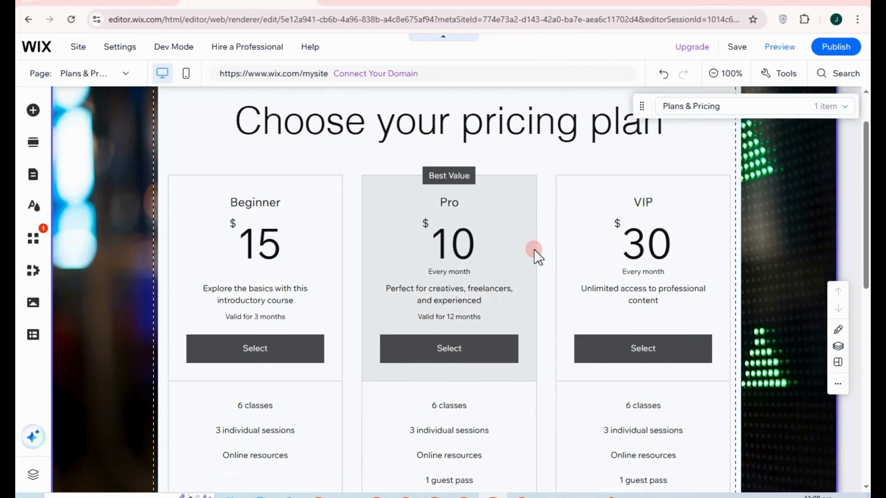
scroll(398, 274, down, 1)
scroll(288, 142, up, 2)
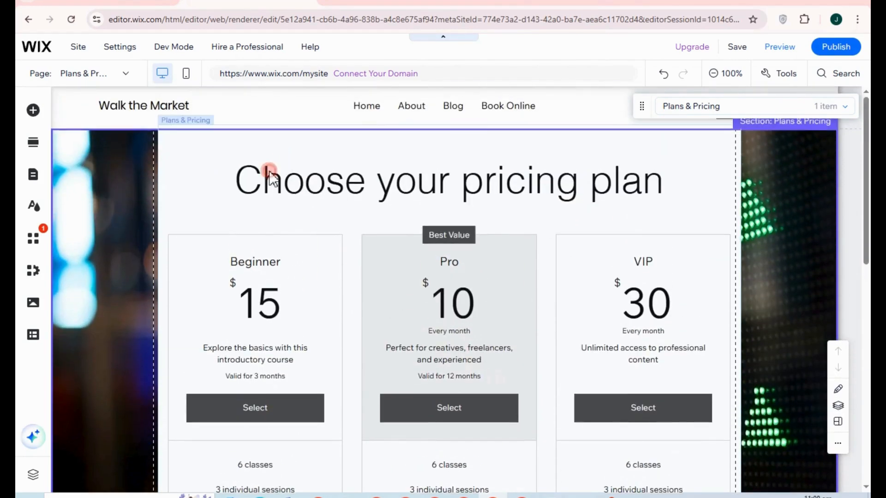
Step: Open the plan management for the pricing widget, get started with Pricing Plans and start creating a new plan
click(268, 170)
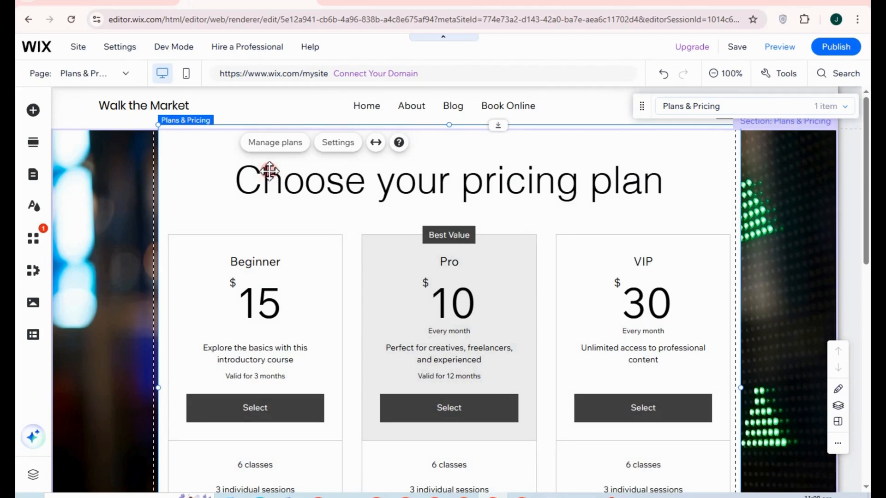
click(269, 143)
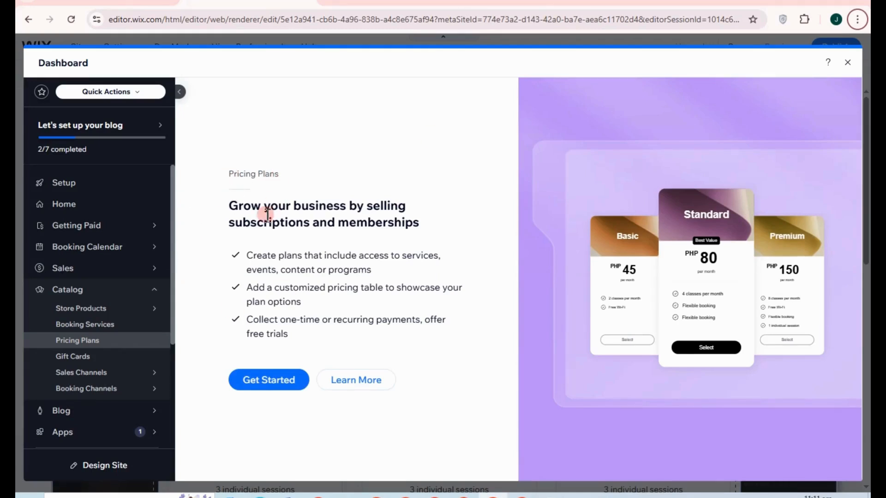
drag(223, 221, 442, 224)
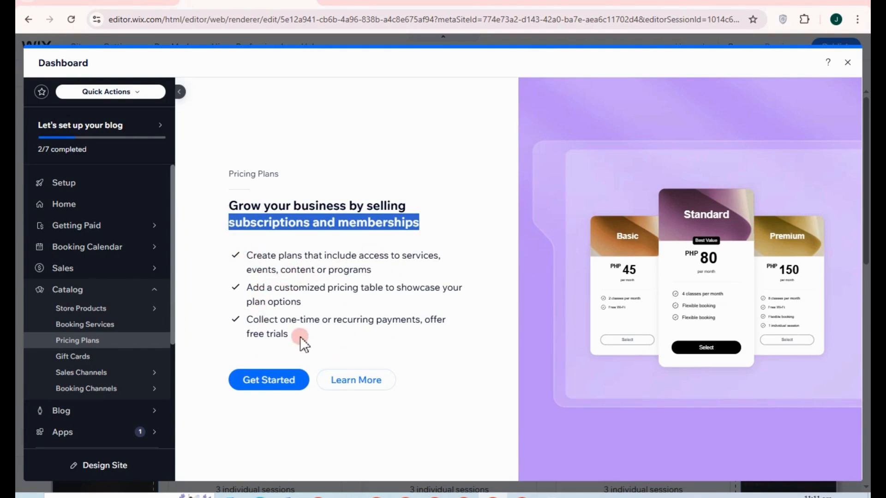
click(267, 380)
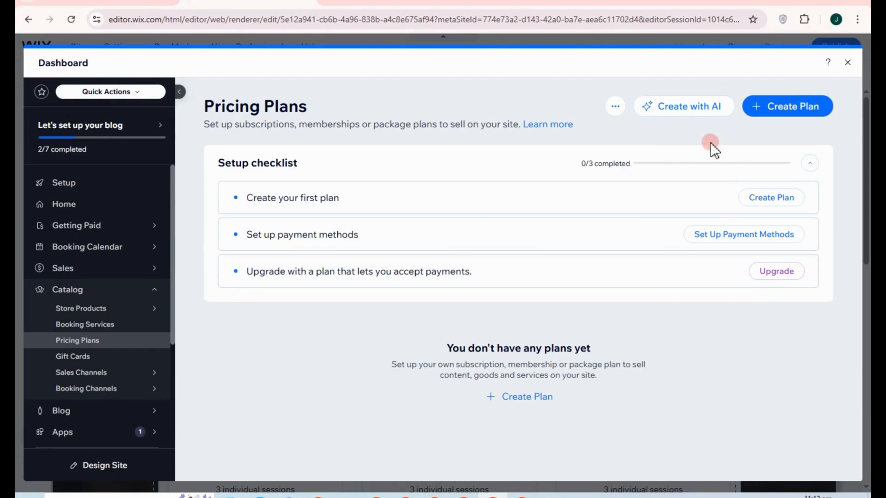
click(786, 110)
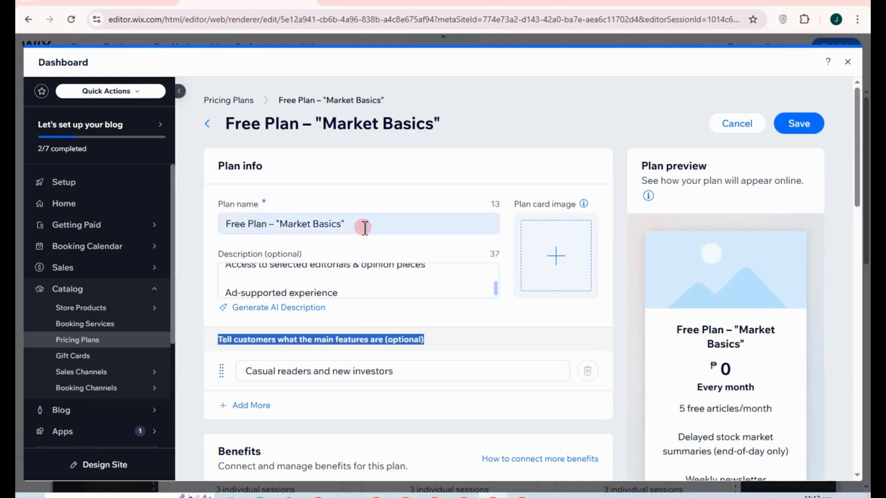
Step: Review the name, full description and main feature entered for the Free Plan – "Market Basics" plan
scroll(291, 288, up, 3)
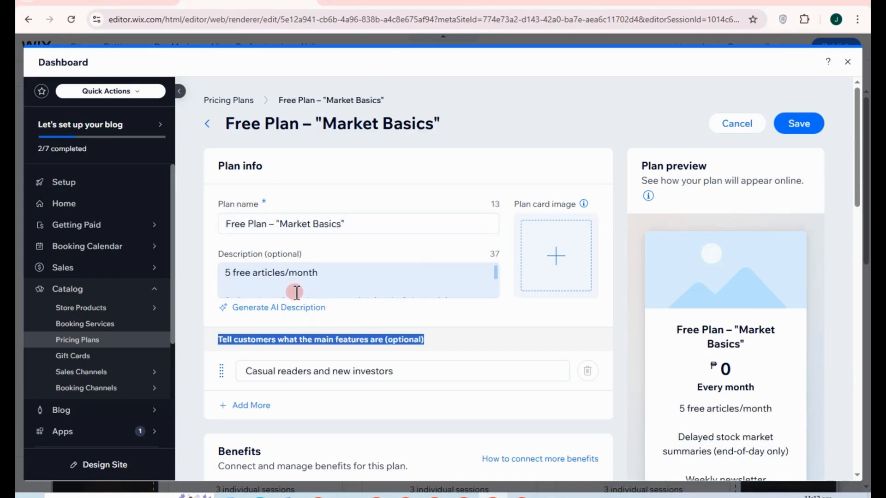
scroll(279, 288, down, 2)
scroll(279, 286, up, 2)
scroll(286, 282, down, 2)
scroll(288, 282, up, 2)
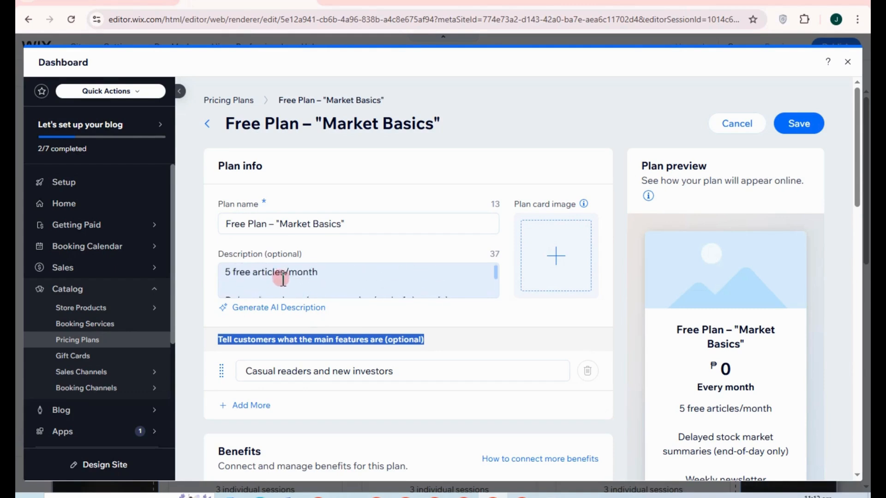
scroll(272, 281, down, 2)
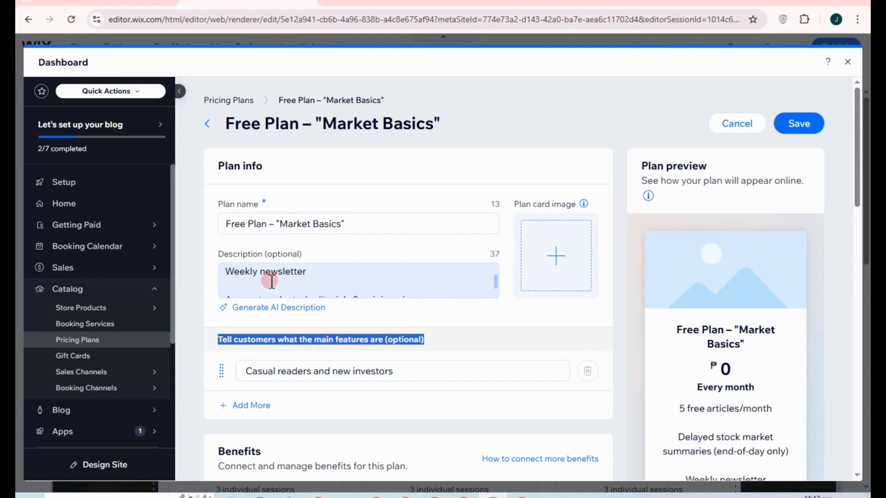
click(392, 314)
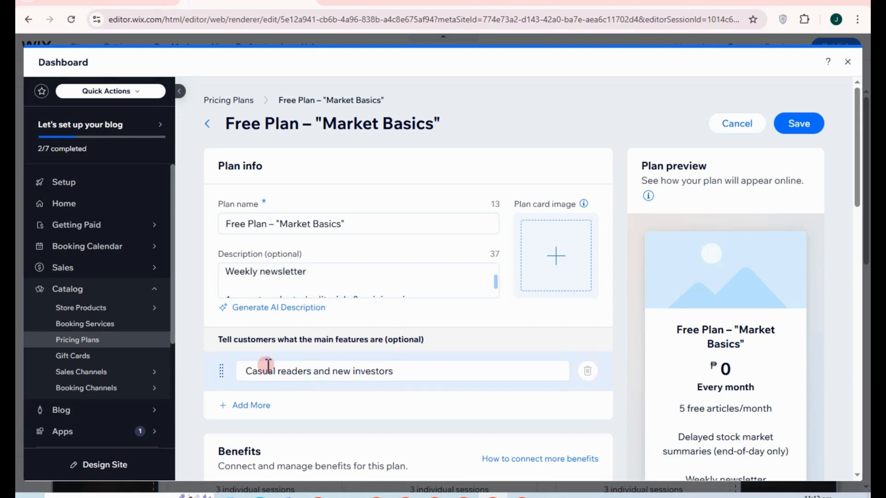
Step: Enable the Blog Subscriptions benefit for the plan
scroll(318, 369, down, 3)
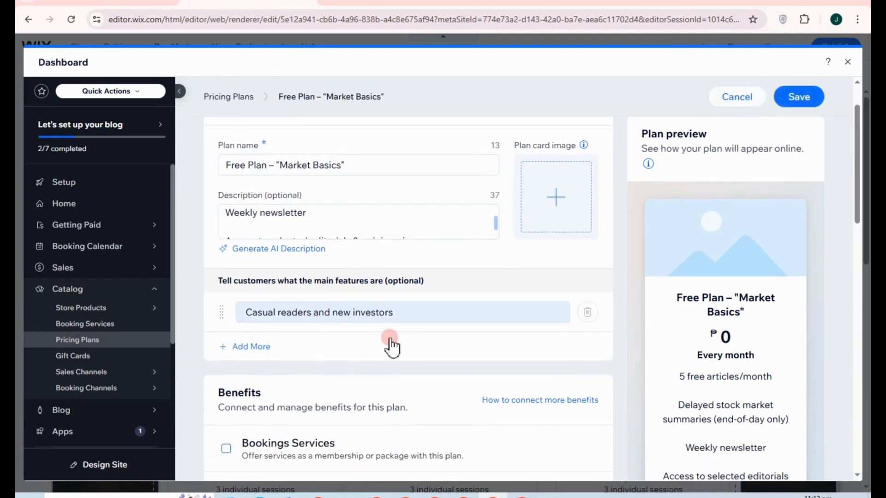
scroll(397, 346, down, 1)
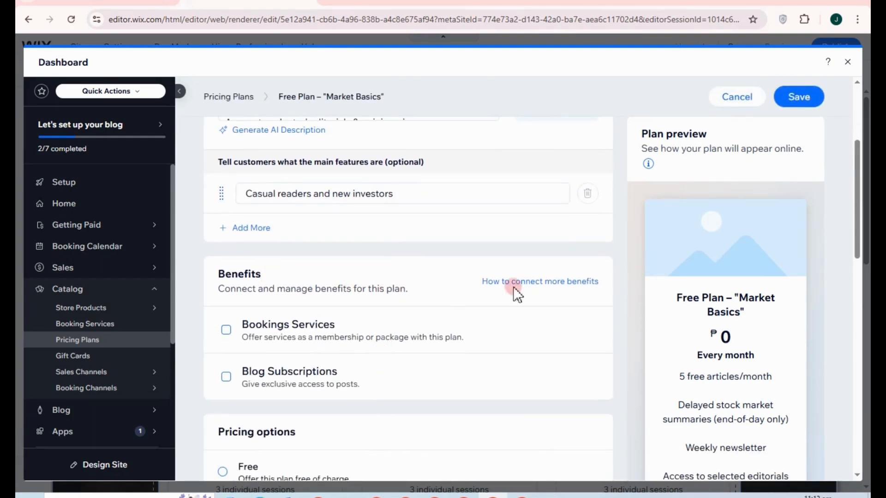
scroll(341, 353, down, 1)
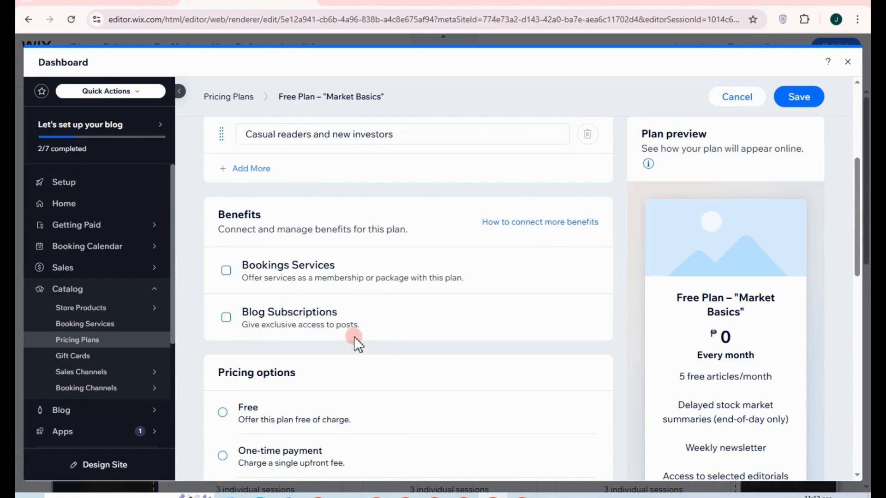
click(227, 321)
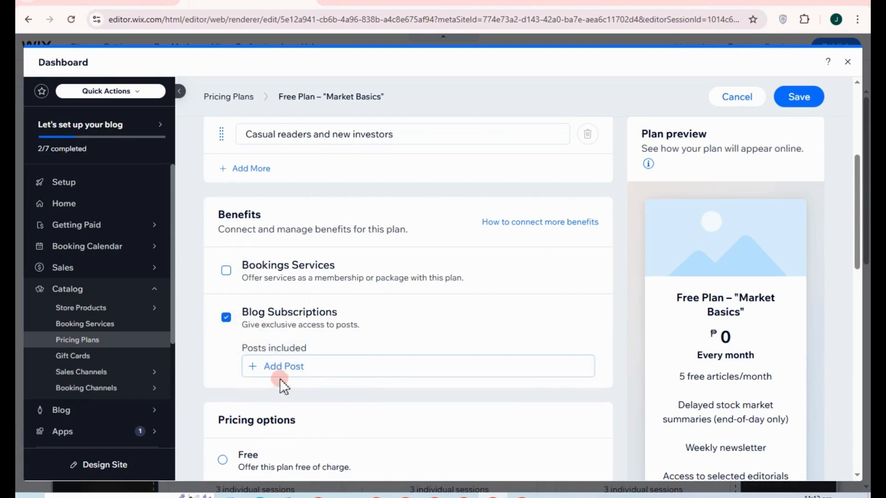
Step: Set the plan's pricing option to Free with a plan length of 1 month
scroll(370, 367, down, 4)
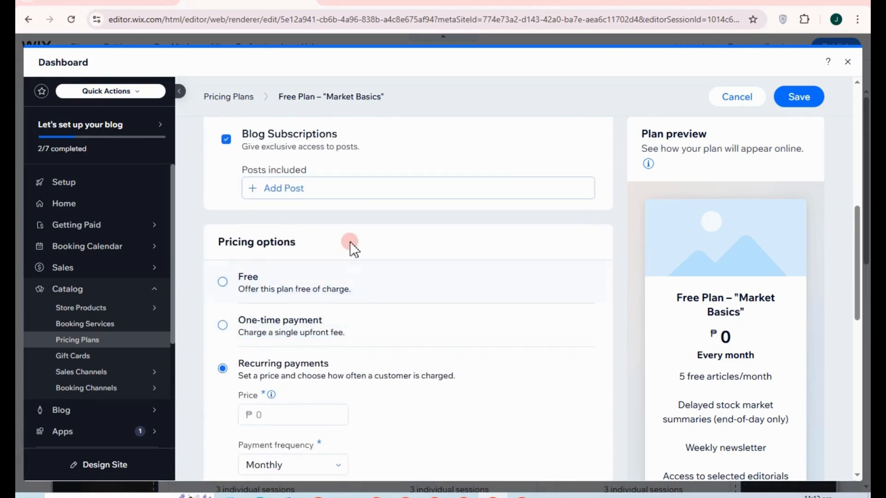
scroll(318, 314, down, 1)
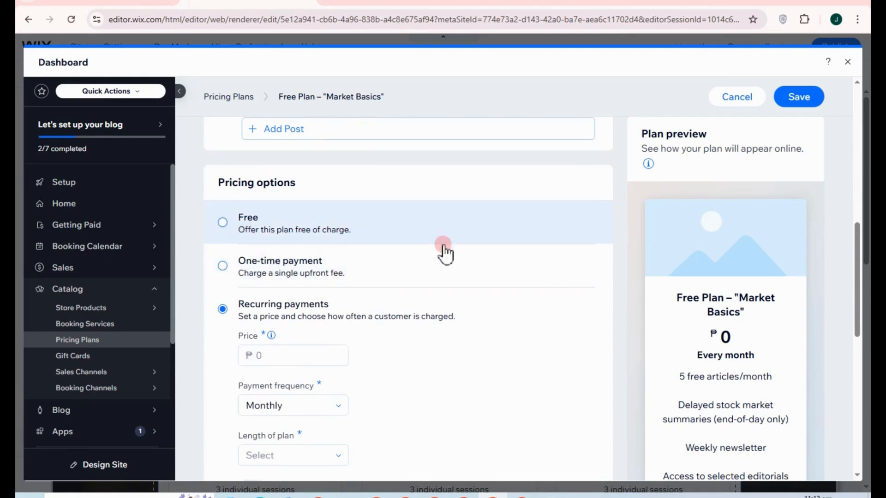
click(223, 223)
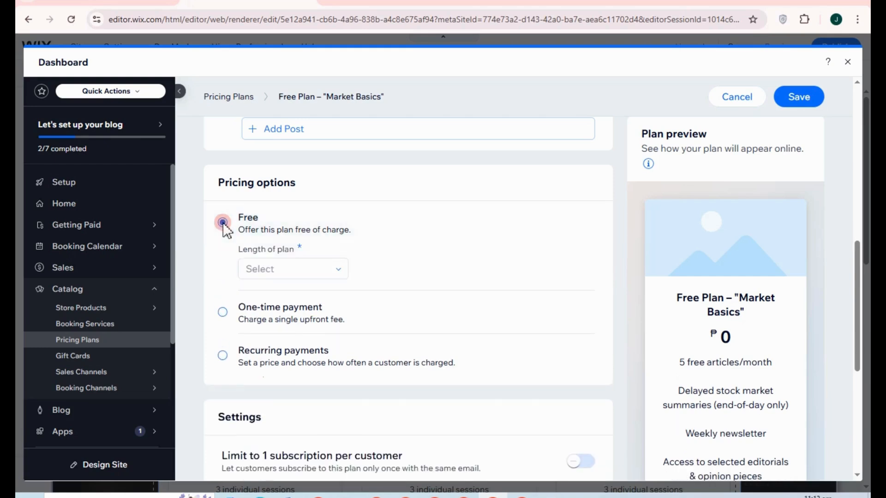
click(289, 270)
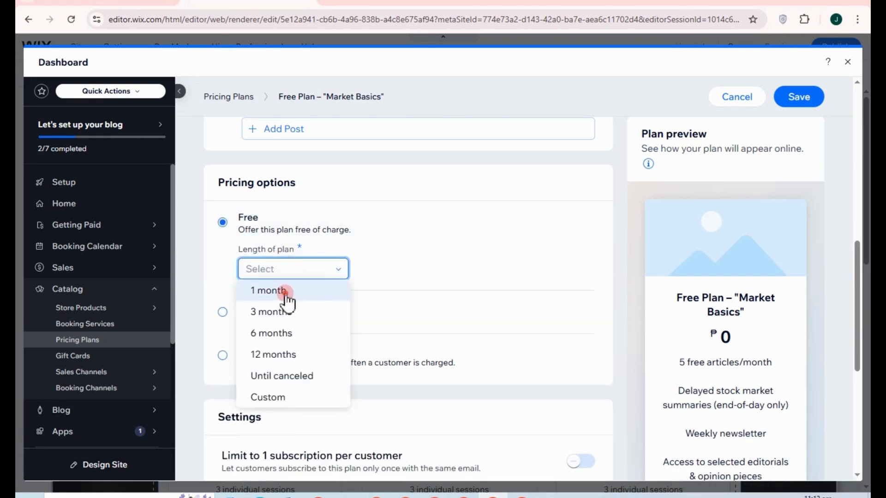
click(286, 295)
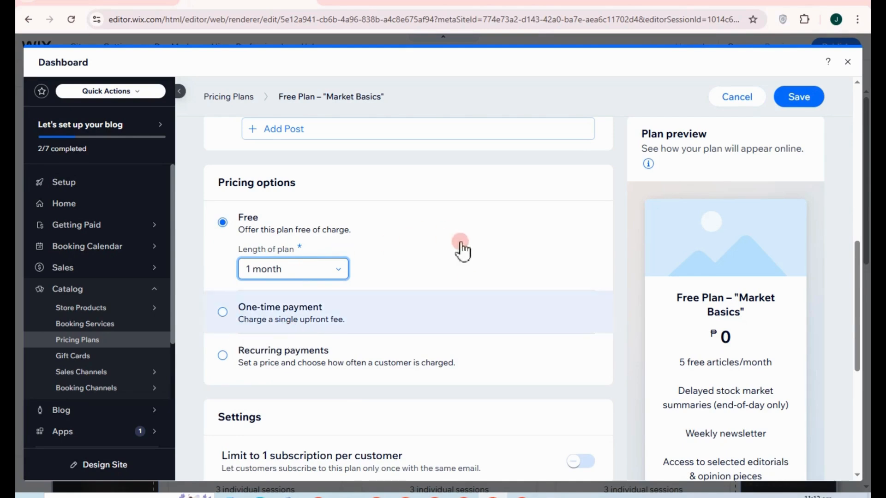
Step: Set the plan's pricing to a one-time payment of ₱250 with a length of 12 months and no setup fee
click(224, 312)
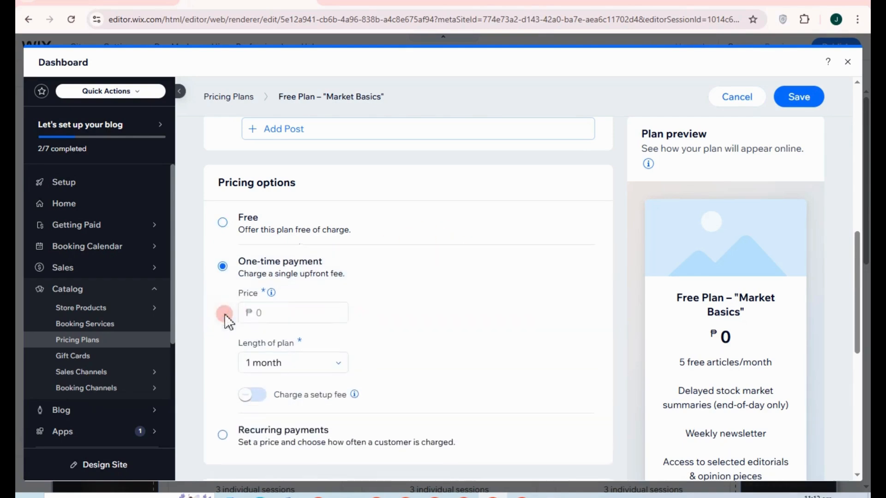
click(291, 313)
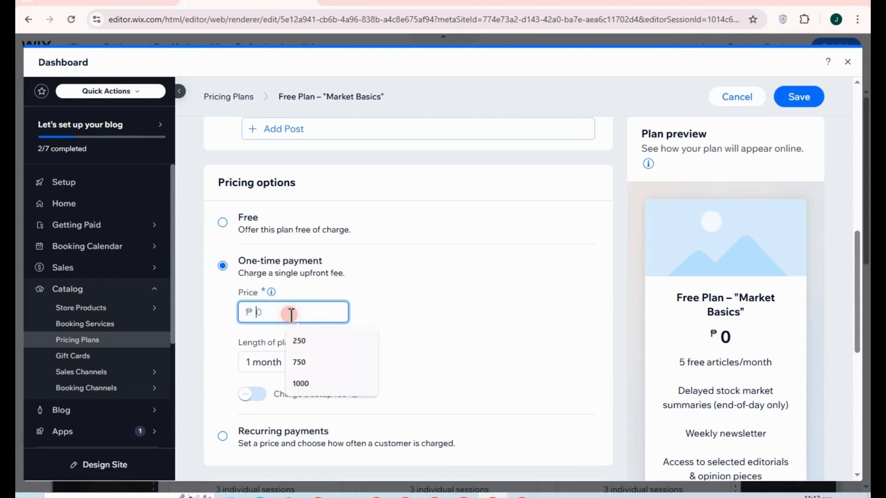
click(303, 340)
click(294, 368)
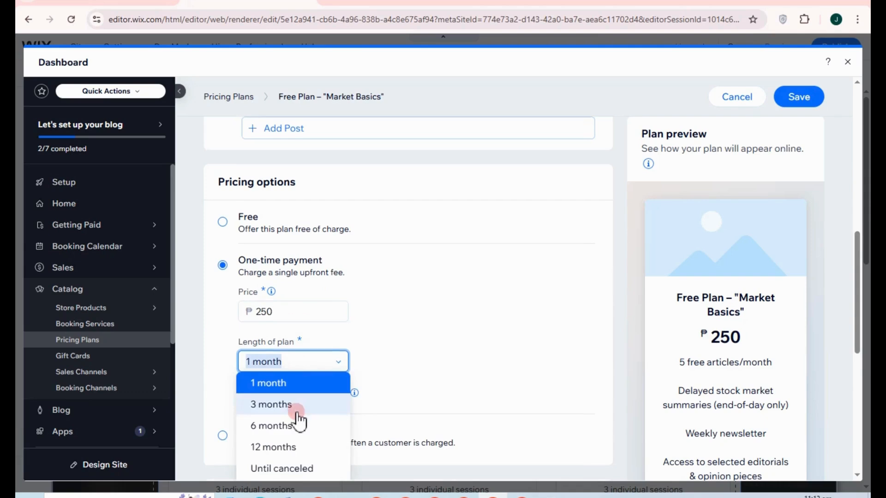
scroll(290, 410, down, 1)
click(284, 388)
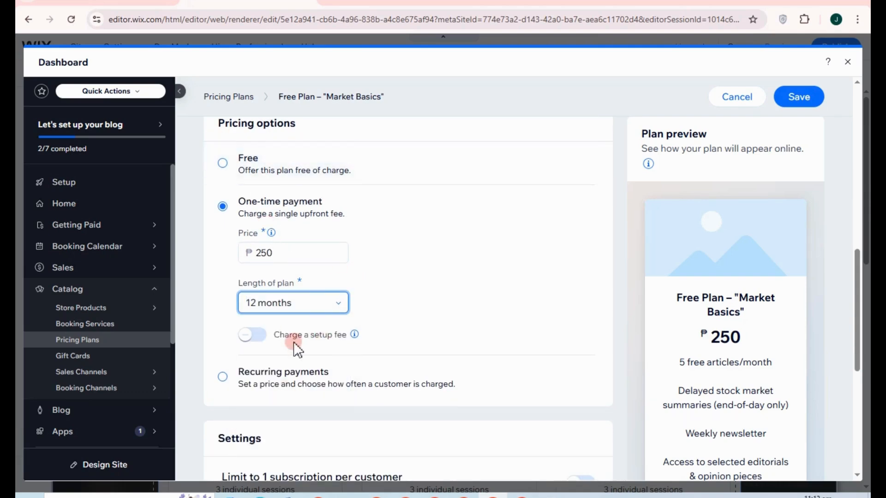
click(251, 336)
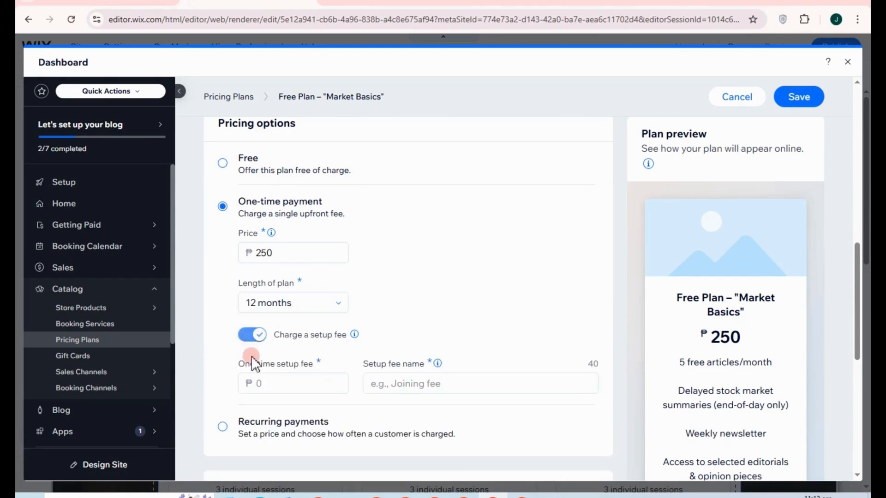
click(249, 344)
Step: Limit the plan to 1 subscription per customer, leaving plan cancellation allowed and customer-chosen start dates off
scroll(306, 389, down, 4)
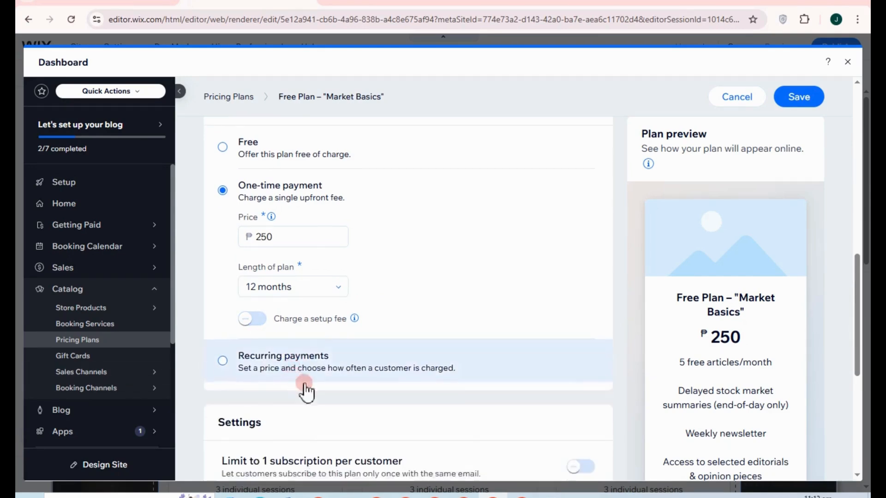
scroll(337, 382, down, 1)
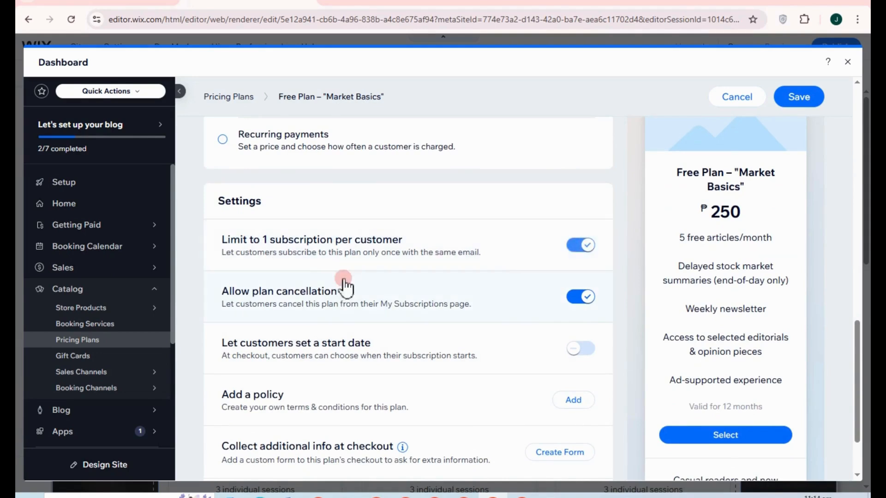
scroll(411, 353, down, 2)
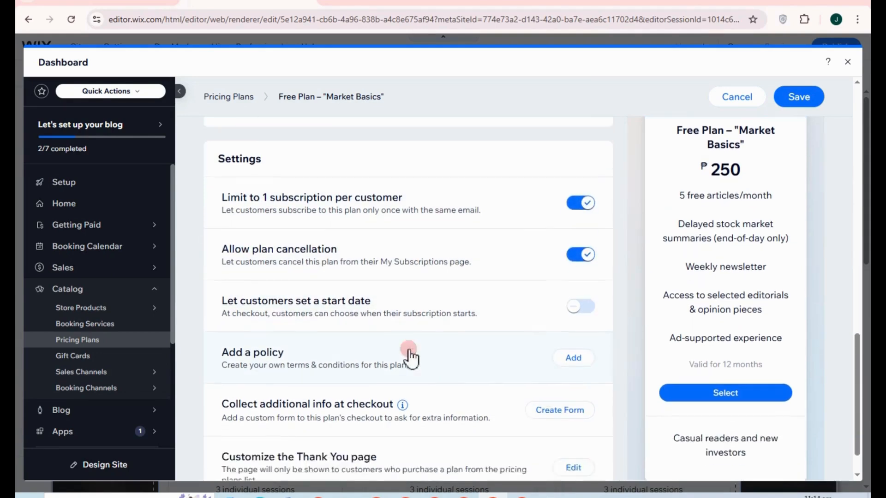
click(584, 294)
scroll(297, 361, down, 1)
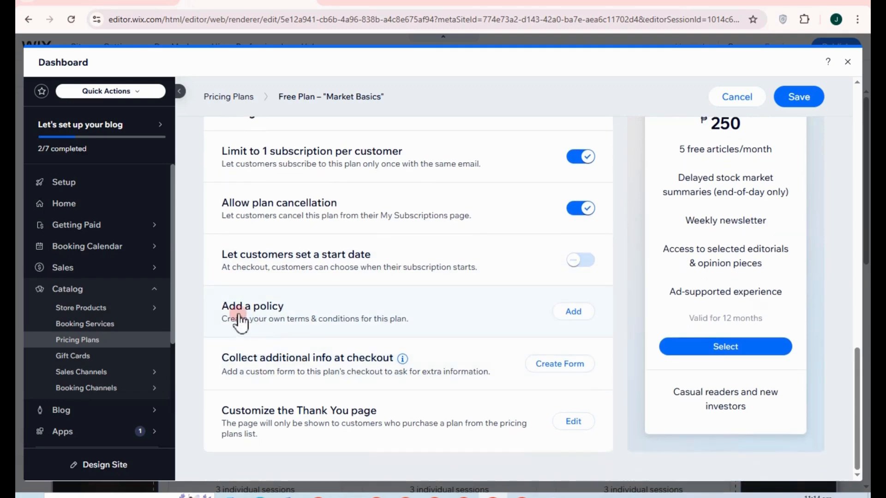
Step: Add a plan policy covering 30-day article limit resets, suspension for bypassing limits and excluded features, with the policy agreement checkbox enabled
click(571, 312)
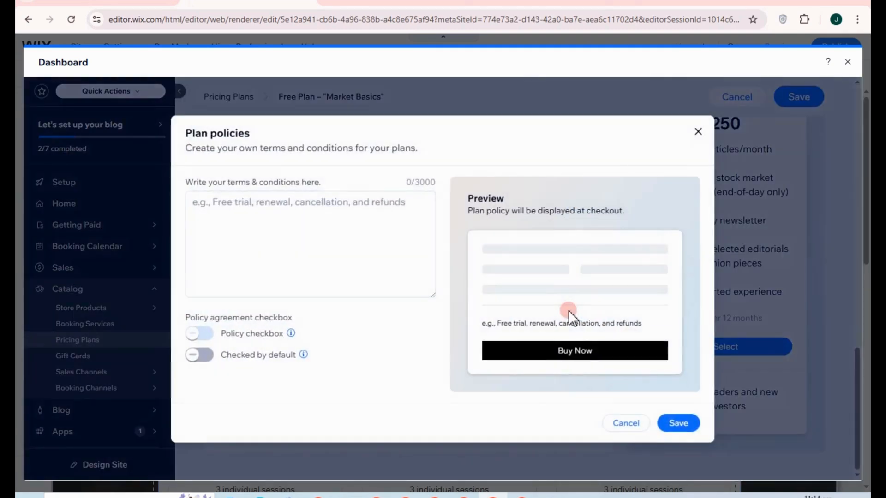
click(280, 193)
text(Article limits reset every 30 days from your signup date  Attempting to bypass limits (e.g., multiple accounts) may lead to suspension  Certain features (like real-time updates, exclusive reports, or in-depth analysis) are not included)
scroll(306, 261, down, 1)
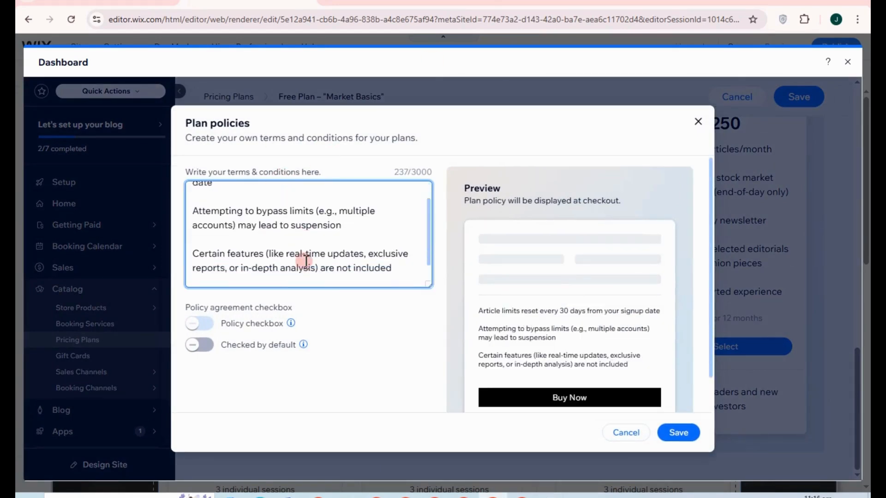
click(199, 324)
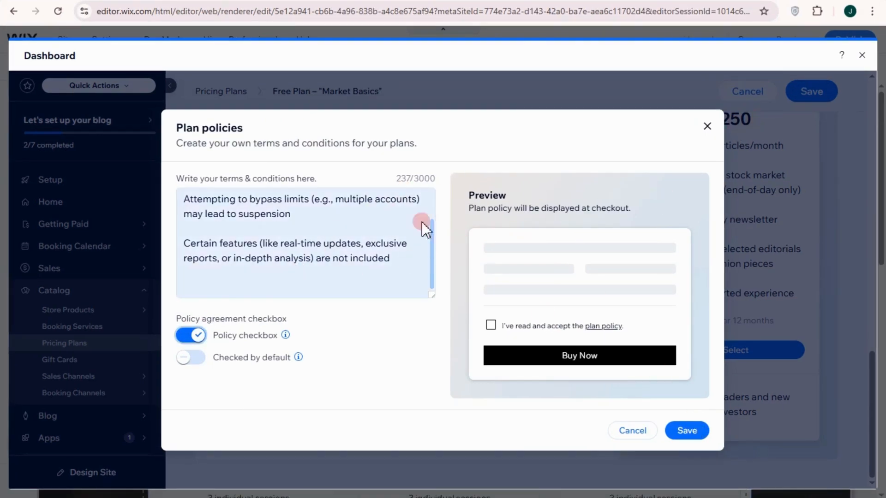
click(686, 431)
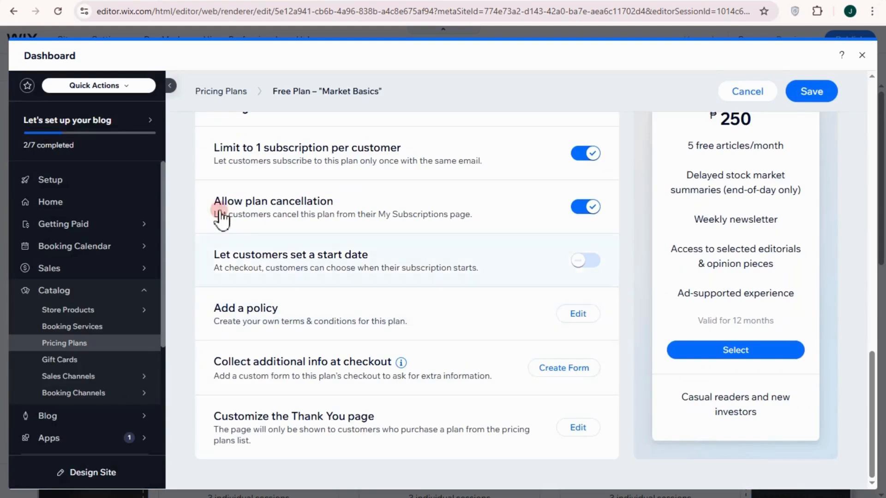
click(577, 315)
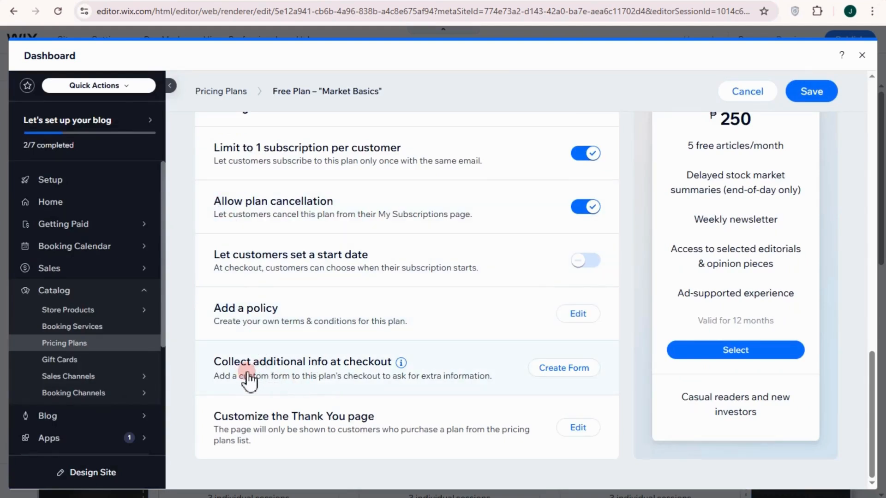
Step: Customize the Thank You page with a welcome message for [Basic] subscribers of The Daily Pulse: Markets & Money, a Got It button and Home Page redirect
click(551, 368)
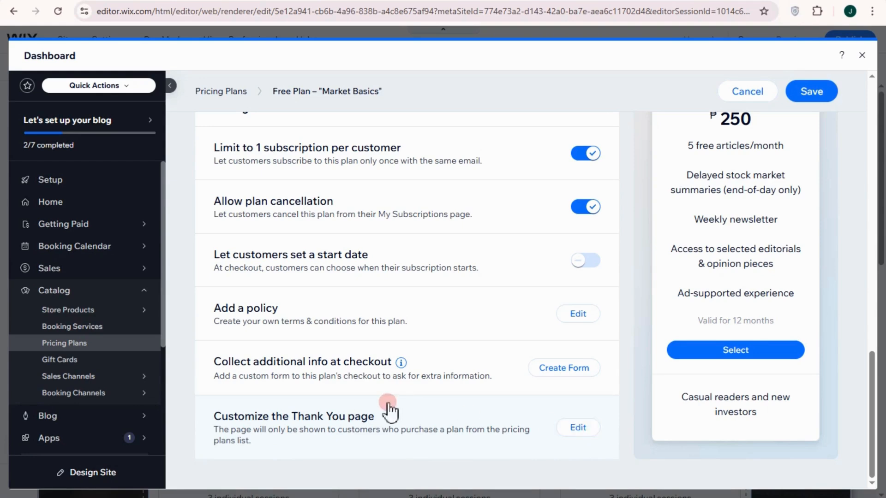
click(573, 428)
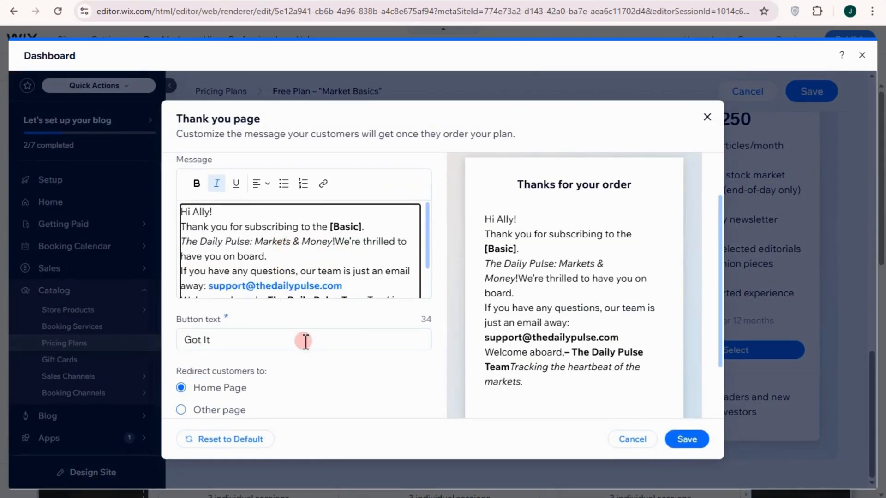
scroll(270, 377, down, 1)
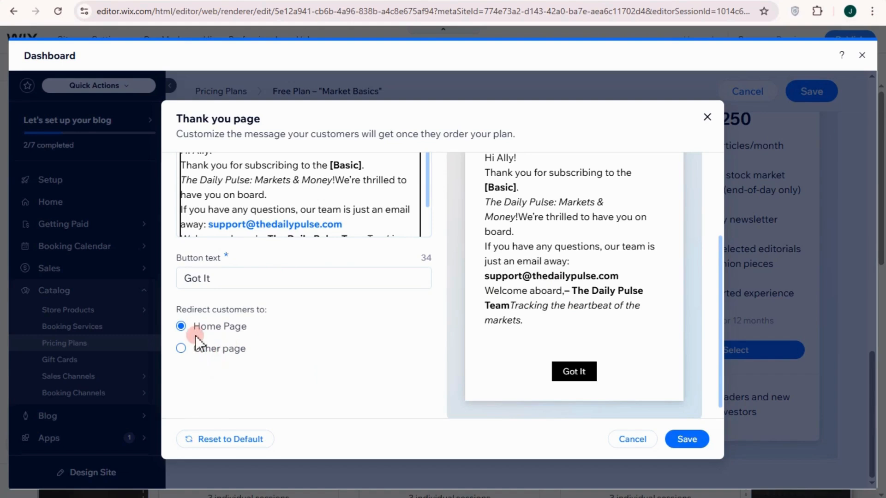
click(692, 439)
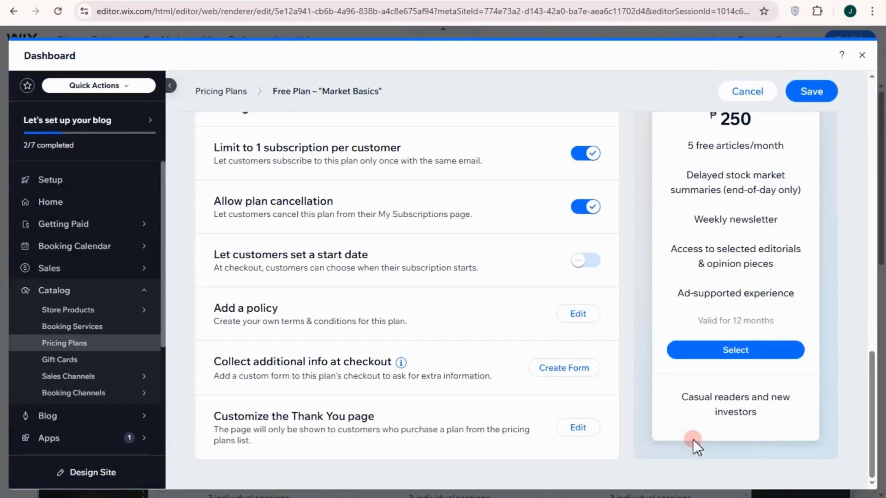
Step: Remove the Blog Subscriptions benefit from the Free Plan – "Market Basics" and save the plan
scroll(701, 183, up, 2)
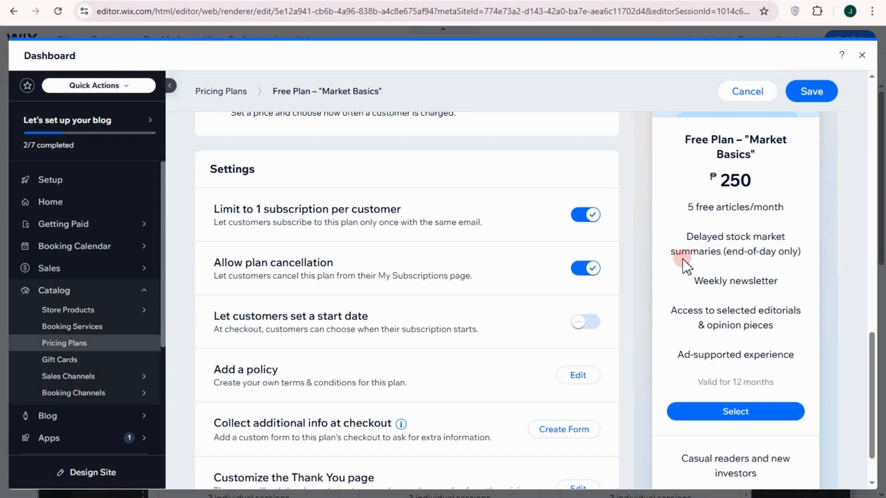
scroll(746, 308, down, 2)
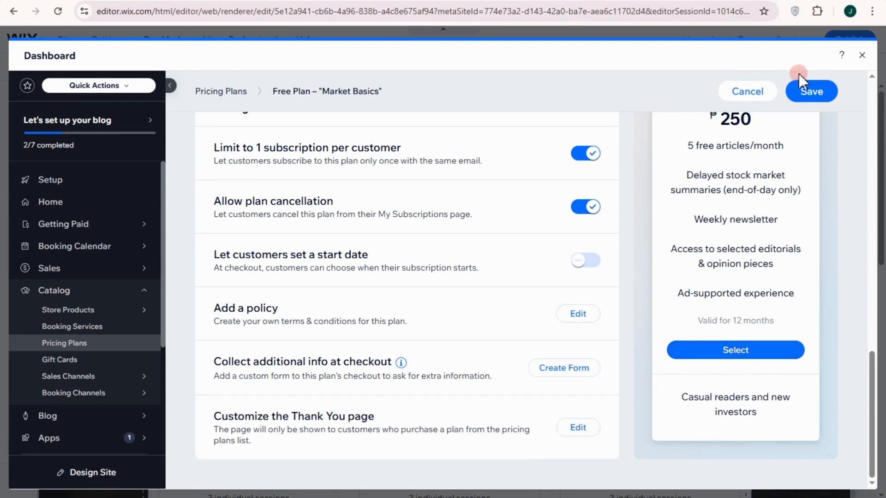
click(800, 92)
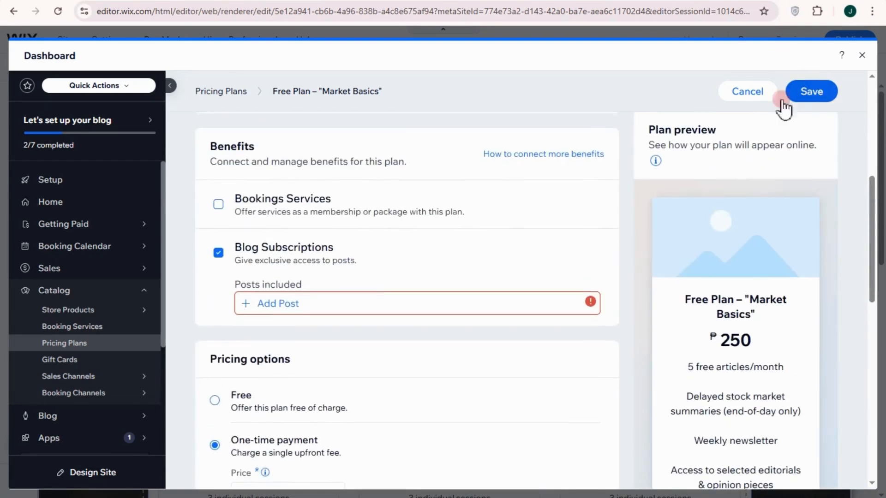
click(282, 309)
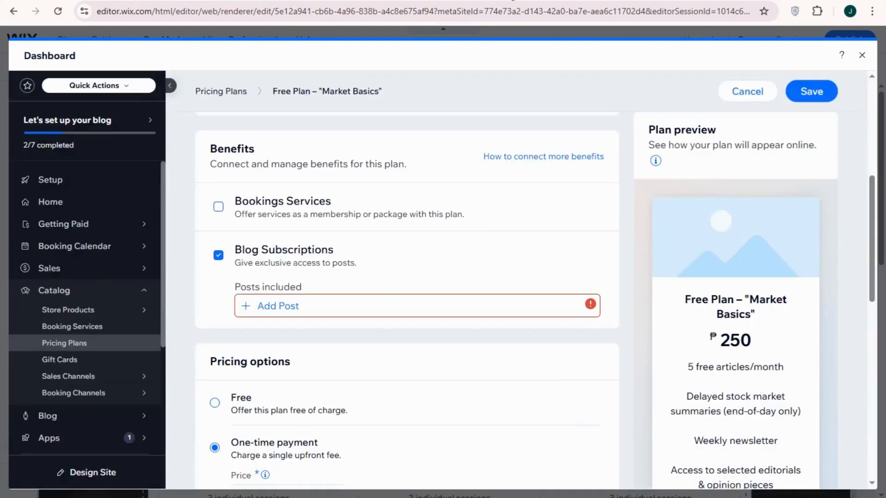
click(220, 262)
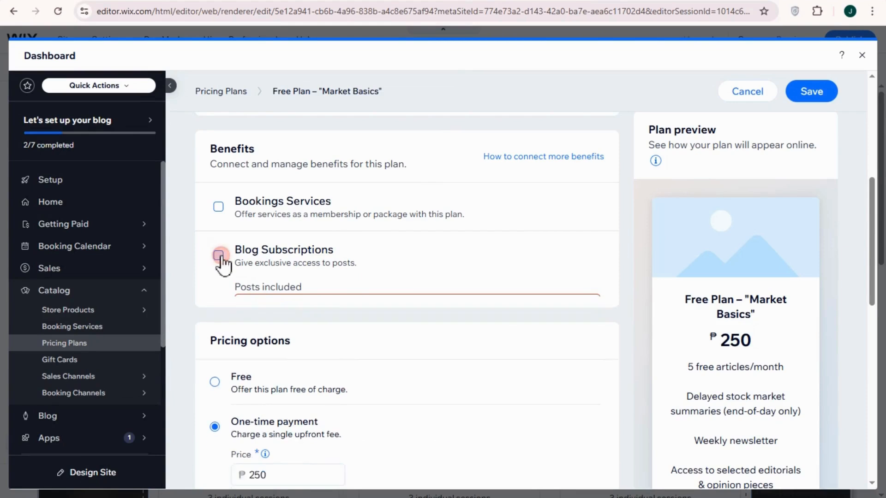
click(811, 93)
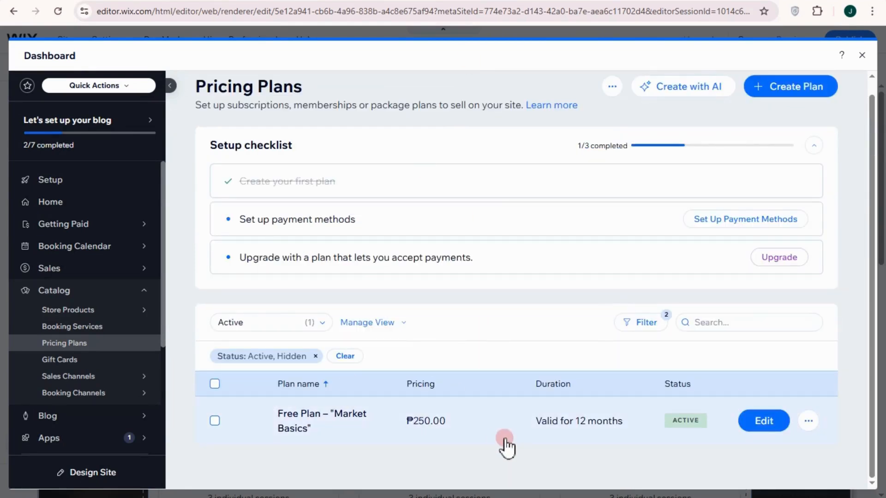
Step: Create a new pricing plan named Pro Plan – "Investor Edge"
click(753, 422)
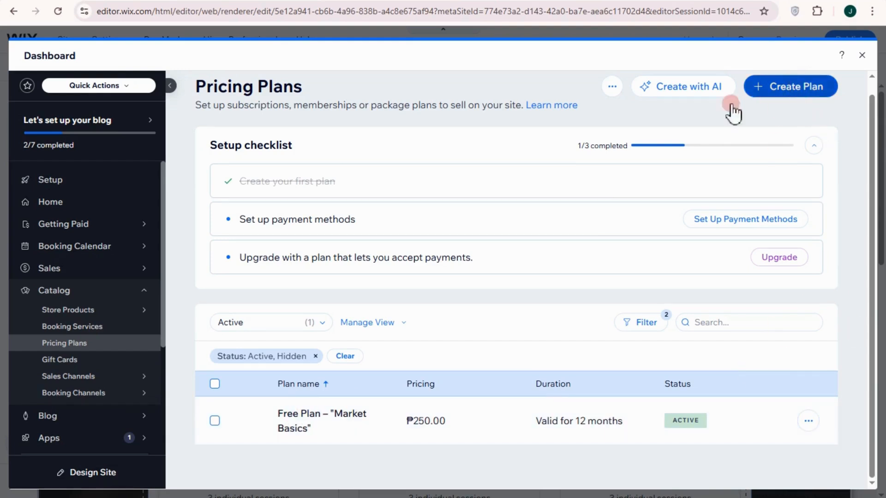
click(829, 93)
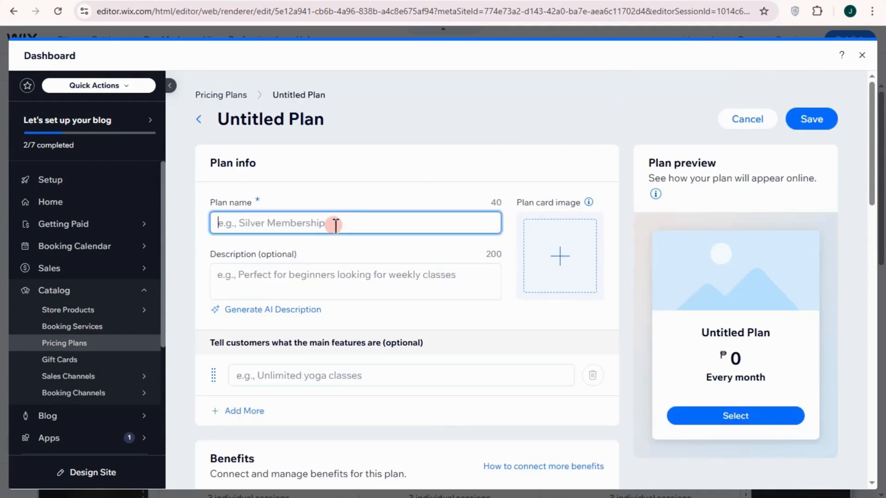
text(Pro Plan – "Investor Edge")
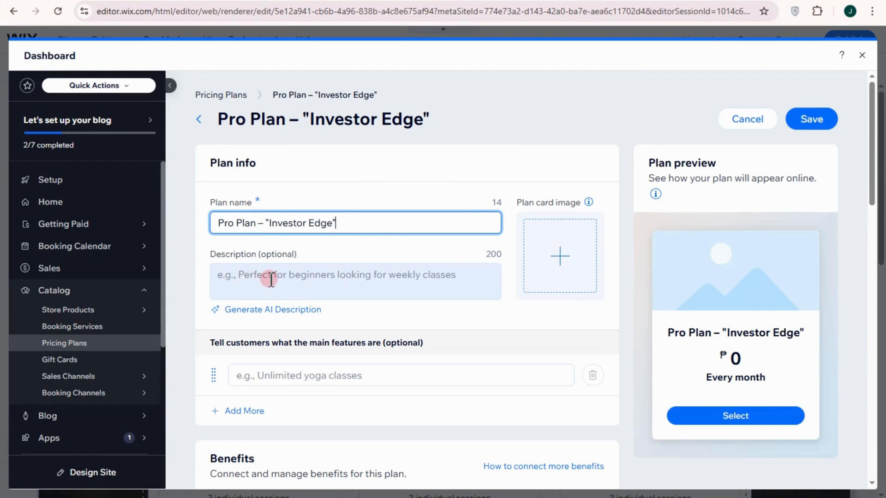
scroll(300, 299, down, 1)
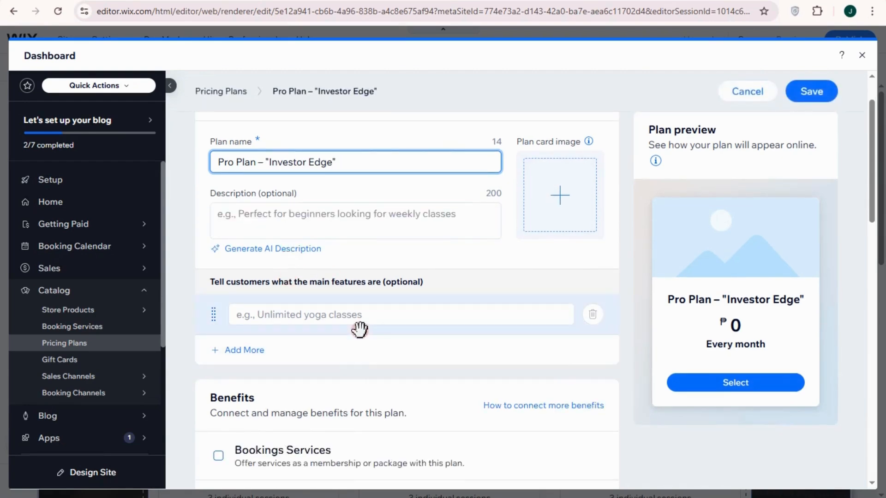
scroll(360, 330, down, 10)
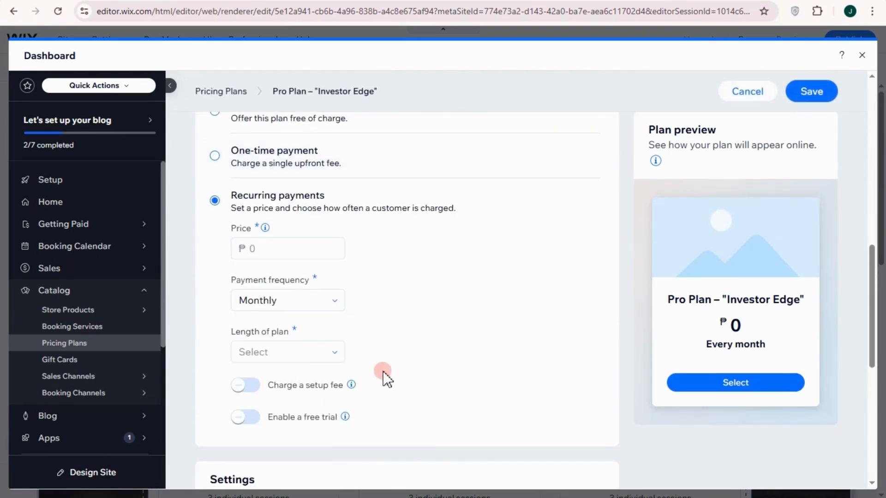
scroll(388, 377, down, 7)
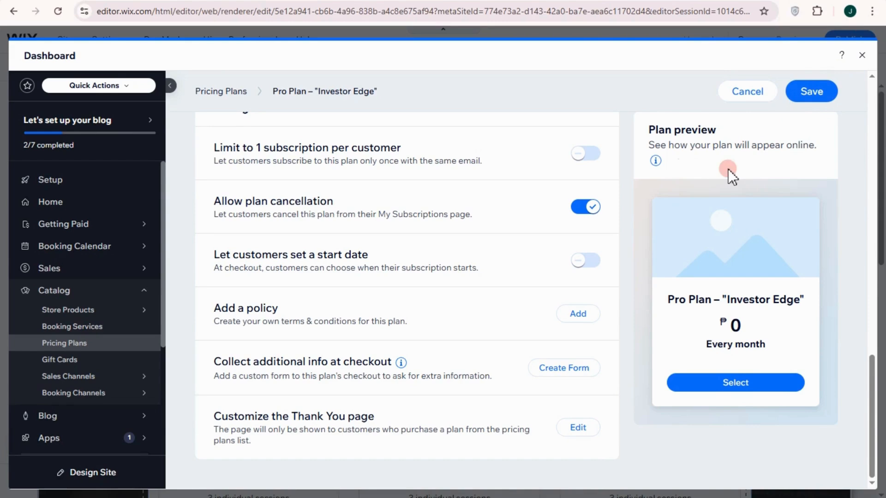
scroll(383, 229, up, 5)
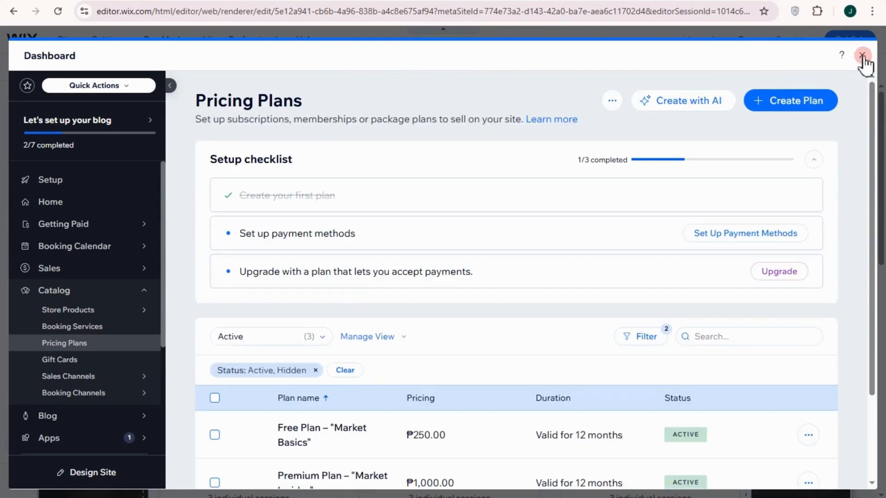
Step: Close the dashboard and preview the Plans & Pricing page to check how the three plan cards appear
click(862, 56)
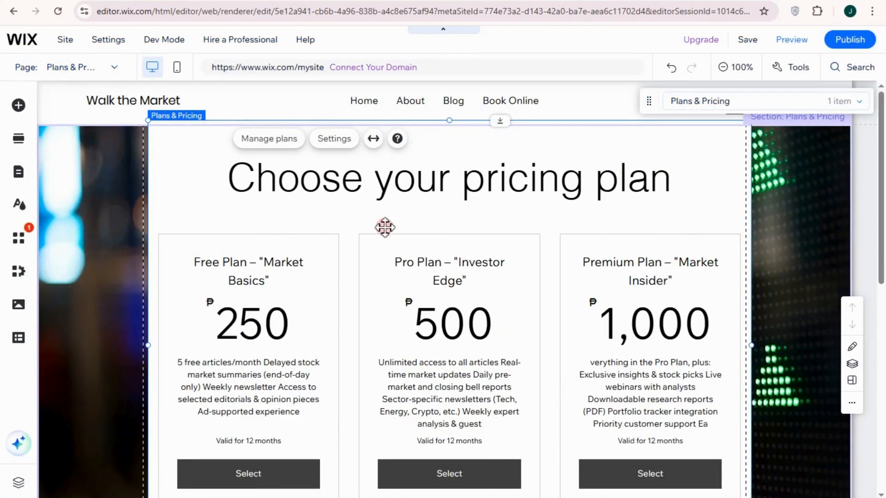
scroll(531, 210, down, 1)
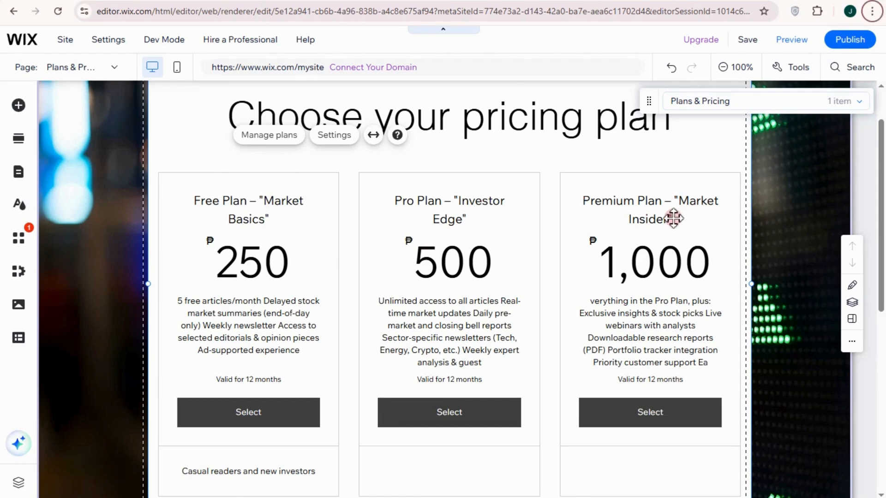
click(791, 41)
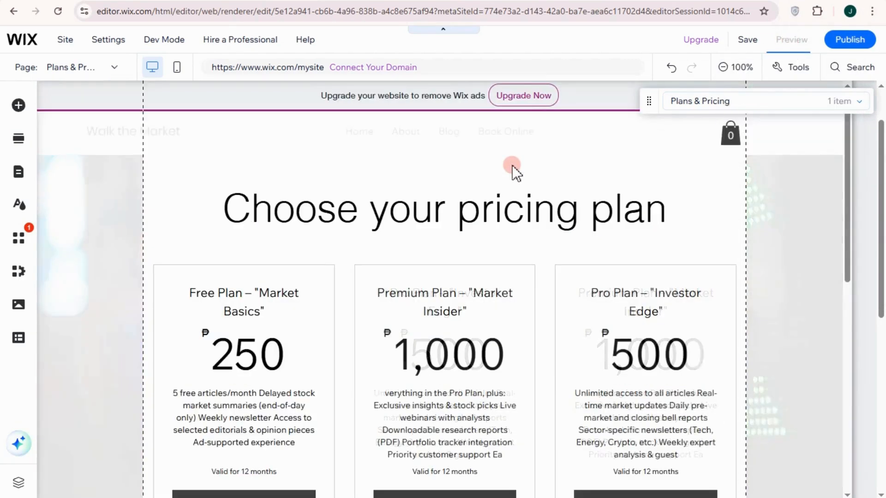
scroll(577, 212, down, 4)
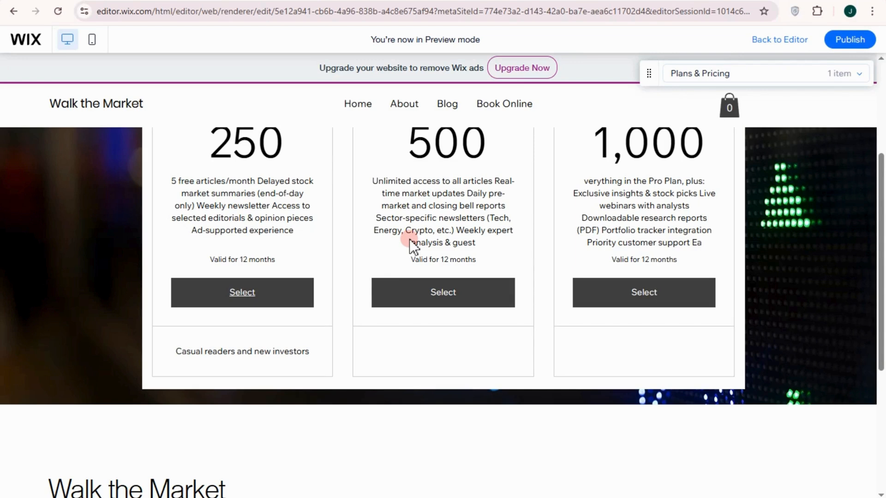
key(alt)
click(92, 39)
click(152, 205)
scroll(206, 115, up, 4)
click(93, 43)
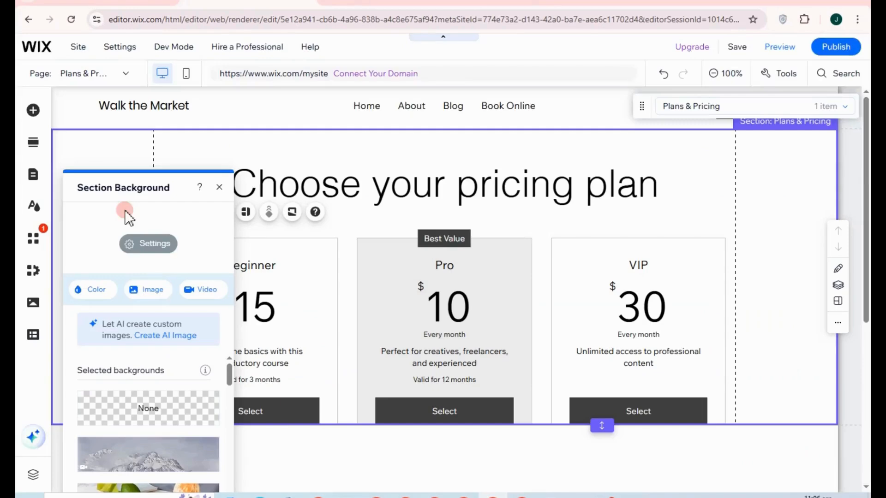
Step: Open the image library for the background of the Plans & Pricing section
click(152, 290)
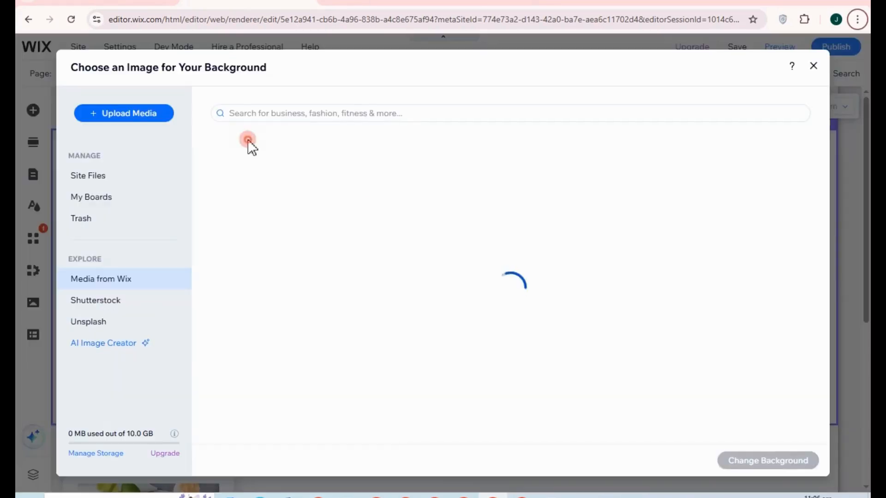